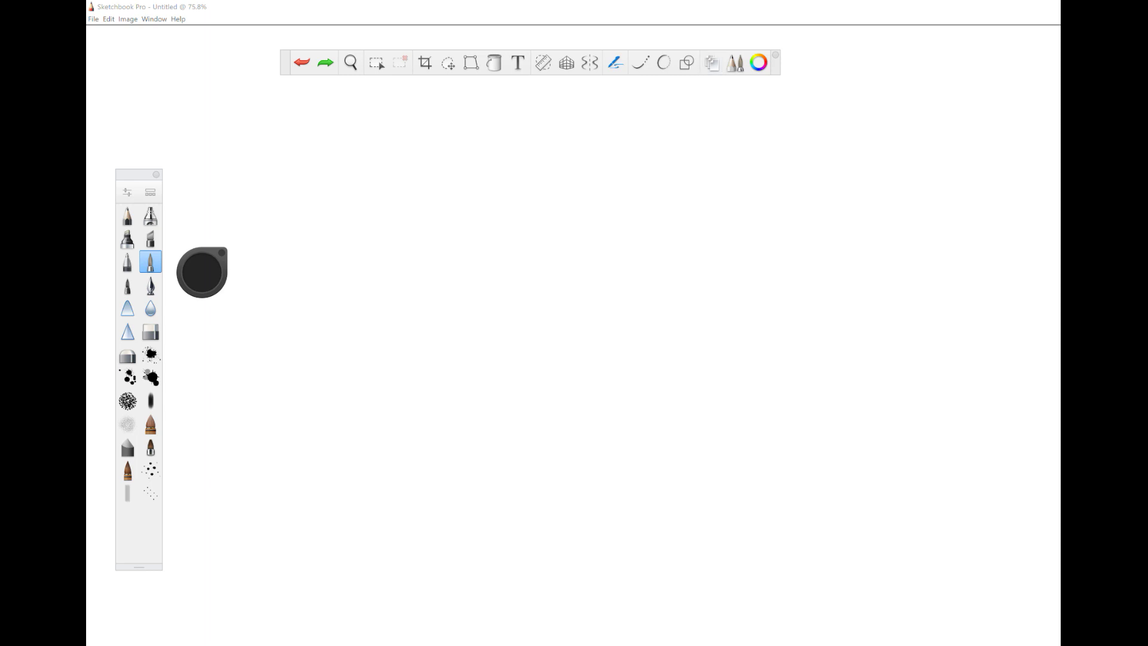
{"action": "left_click", "coordinate": [128, 19]}
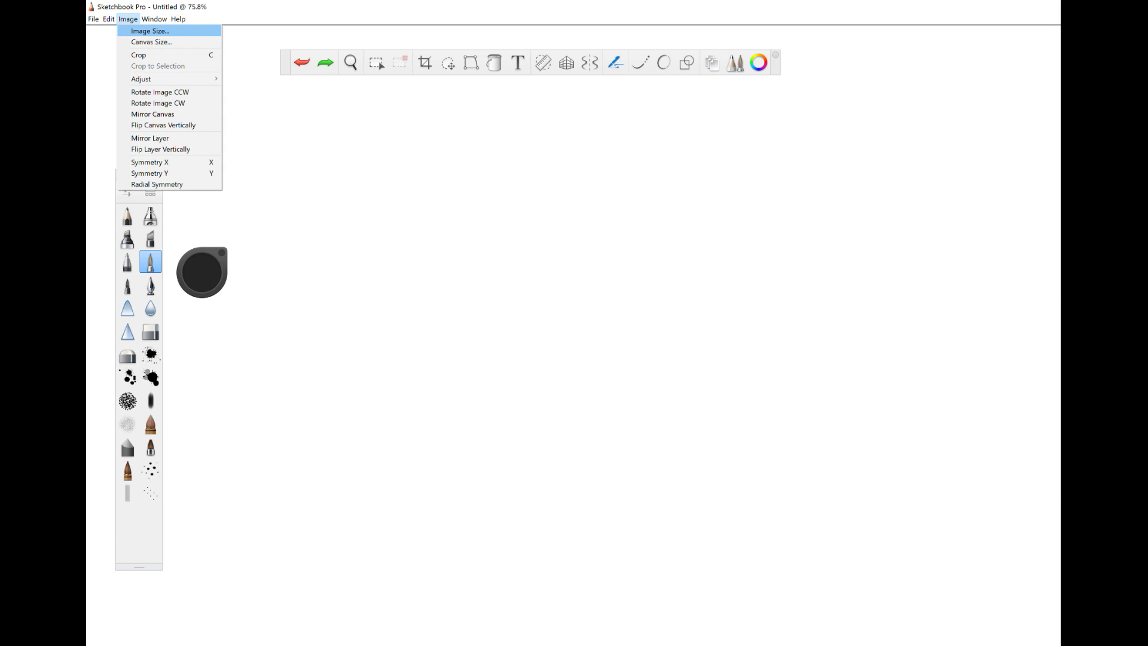
{"action": "key", "text": "Return"}
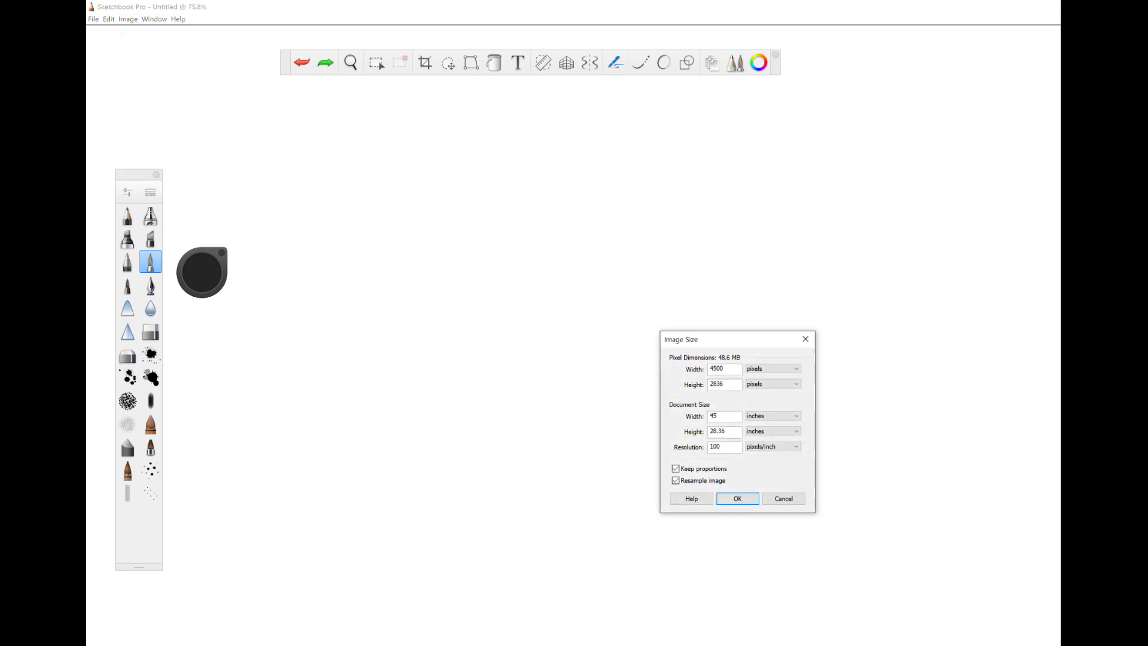
{"action": "left_click_drag", "start_coordinate": [752, 340], "coordinate": [476, 286]}
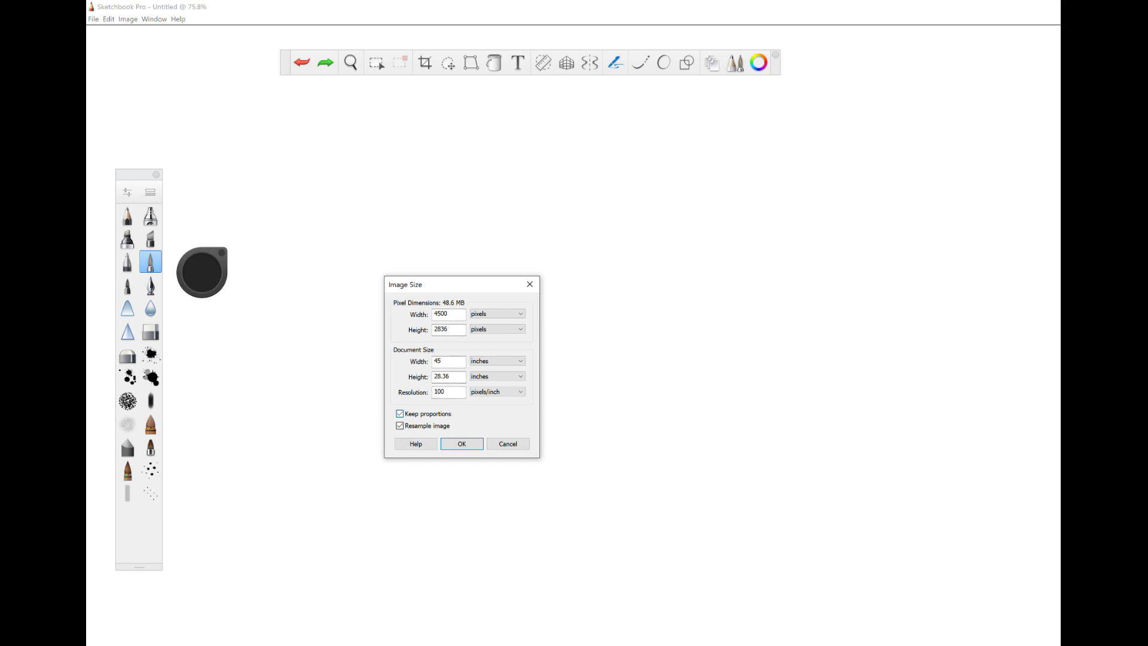
{"action": "double_click", "coordinate": [441, 313]}
{"action": "type", "text": "5000"}
{"action": "left_click", "coordinate": [399, 413]}
{"action": "double_click", "coordinate": [441, 313]}
{"action": "type", "text": "6000"}
{"action": "left_click", "coordinate": [507, 444]}
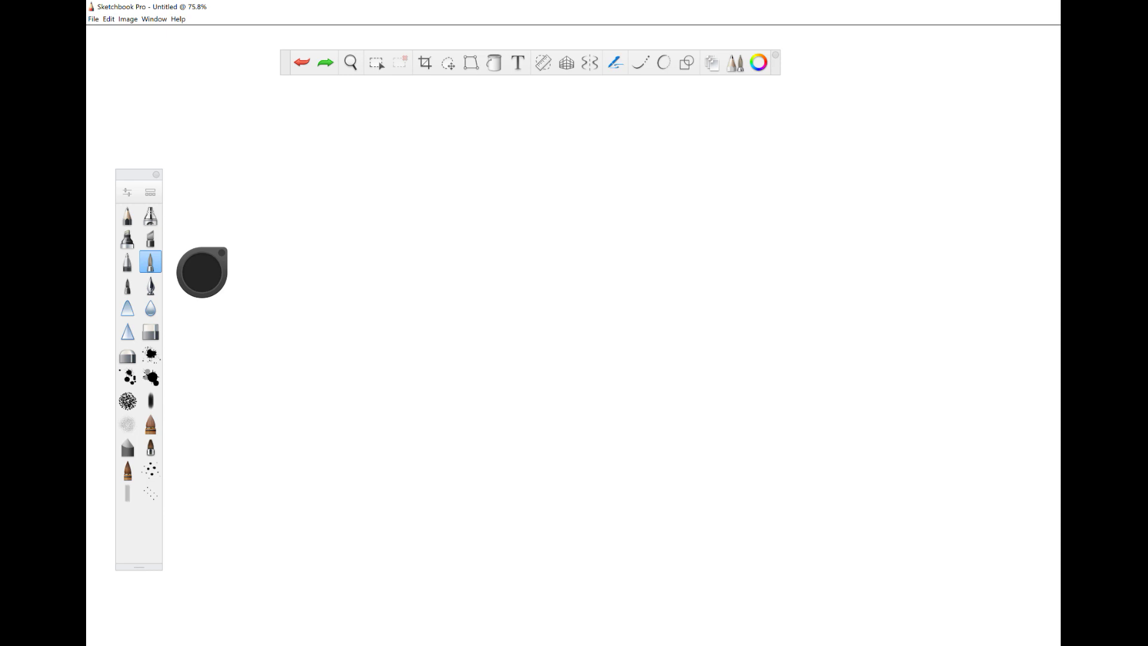
Examine which interface elements can be shown or hidden, from the Toolbar and Lagoon to the Brush Library and editors.
{"action": "left_click", "coordinate": [127, 19]}
{"action": "key", "text": "Left"}
{"action": "key", "text": "Right"}
{"action": "key", "text": "Right"}
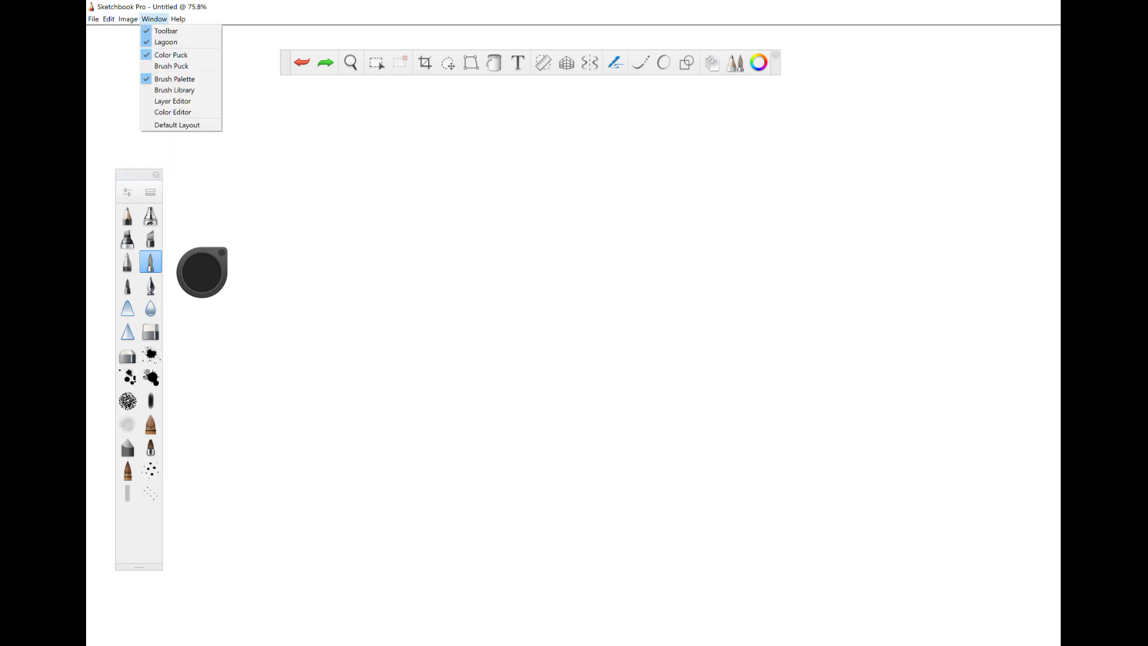
{"action": "key", "text": "Down"}
{"action": "key", "text": "Down"}
{"action": "key", "text": "Down"}
{"action": "key", "text": "Down"}
{"action": "key", "text": "Down"}
{"action": "key", "text": "Down"}
{"action": "key", "text": "Up"}
{"action": "key", "text": "Up"}
{"action": "key", "text": "Up"}
{"action": "key", "text": "Up"}
{"action": "key", "text": "Up"}
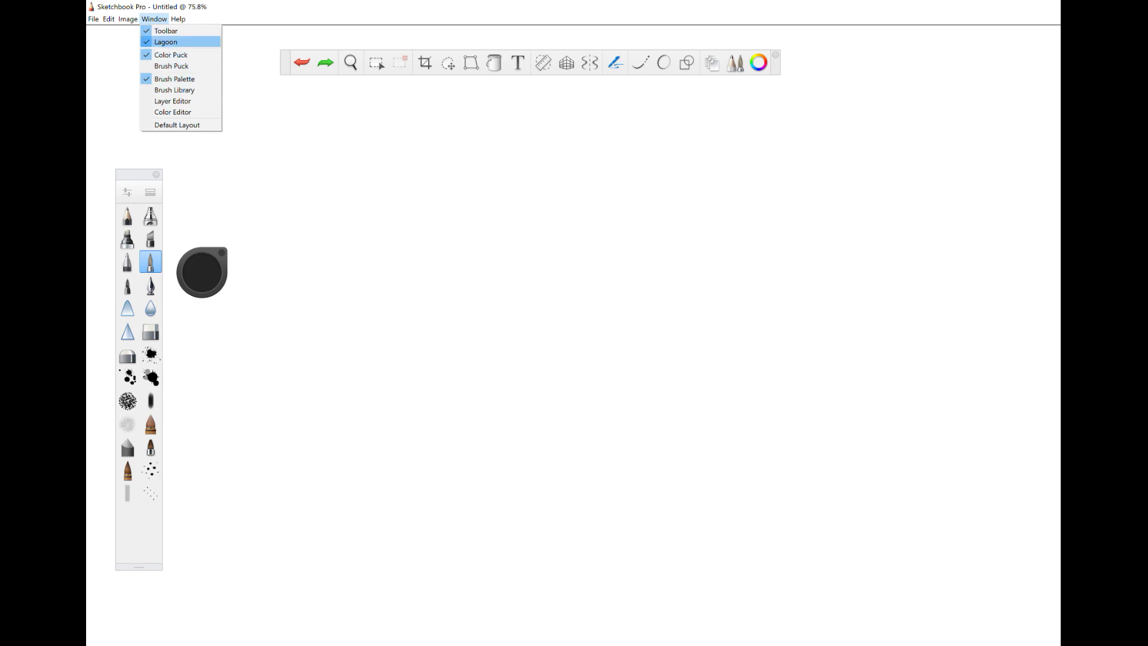
{"action": "key", "text": "Down"}
{"action": "key", "text": "Down"}
{"action": "key", "text": "Down"}
{"action": "key", "text": "Down"}
{"action": "key", "text": "Down"}
{"action": "key", "text": "Down"}
{"action": "key", "text": "Up"}
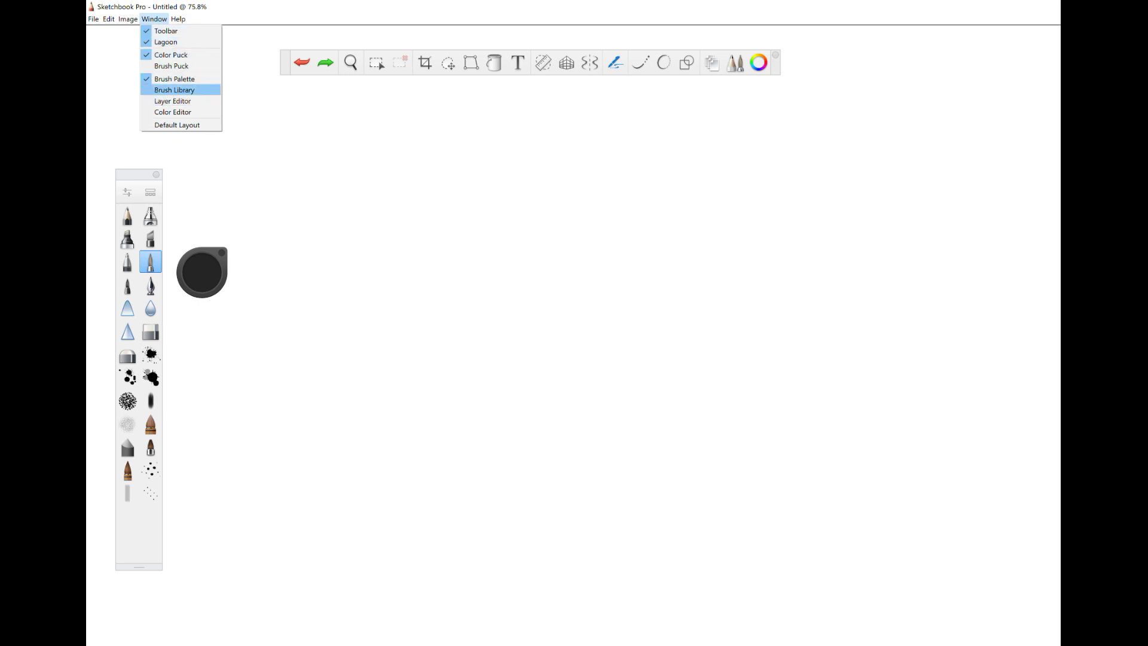
{"action": "key", "text": "Up"}
{"action": "key", "text": "Up"}
{"action": "key", "text": "Up"}
{"action": "key", "text": "Up"}
{"action": "key", "text": "Up"}
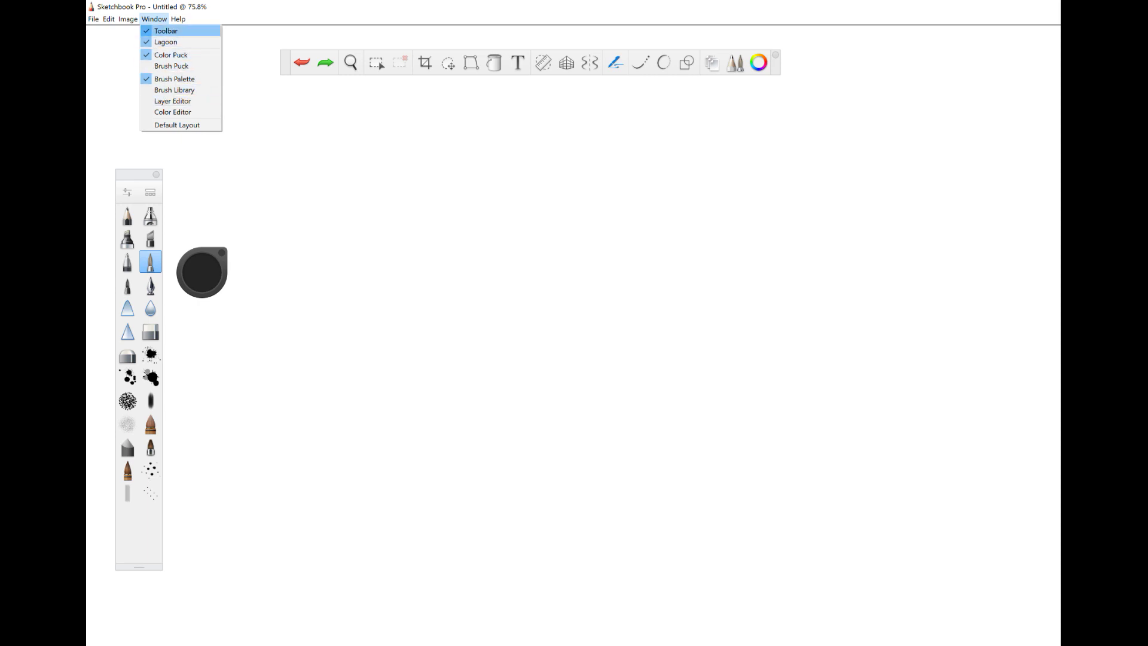
Hide the Toolbar and show it again.
{"action": "key", "text": "Down"}
{"action": "key", "text": "Up"}
{"action": "key", "text": "Down"}
{"action": "key", "text": "Up"}
{"action": "key", "text": "Return"}
{"action": "key", "text": "alt+w"}
{"action": "key", "text": "Return"}
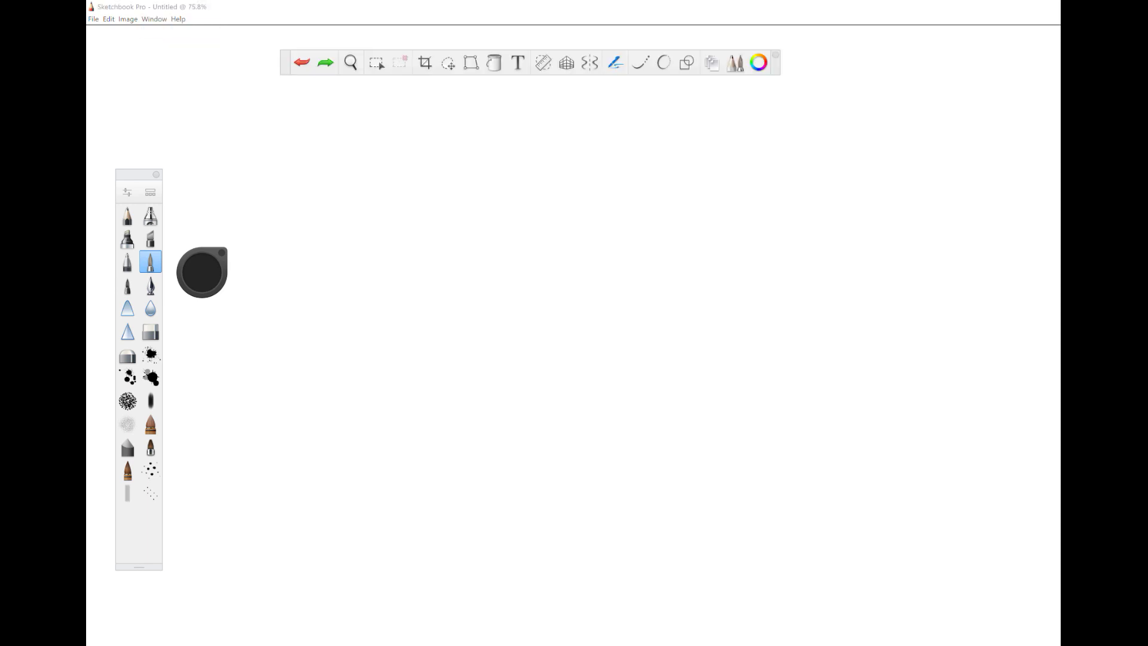
Show the Brush Puck on the canvas.
{"action": "key", "text": "alt+w"}
{"action": "key", "text": "Down"}
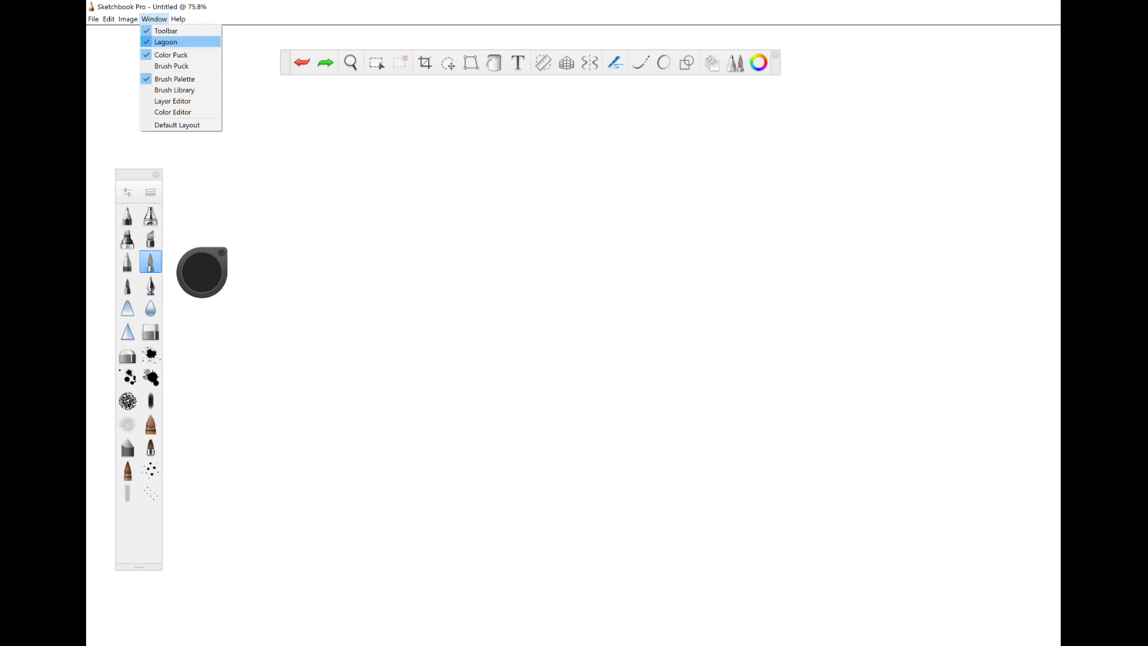
{"action": "key", "text": "Down"}
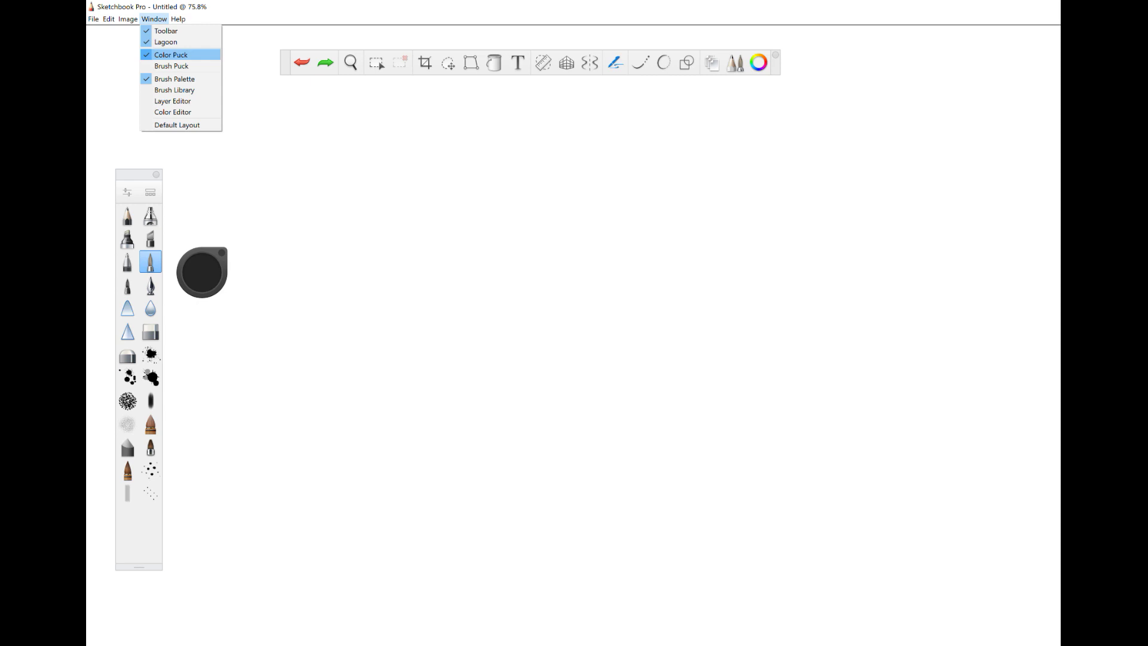
{"action": "key", "text": "Down"}
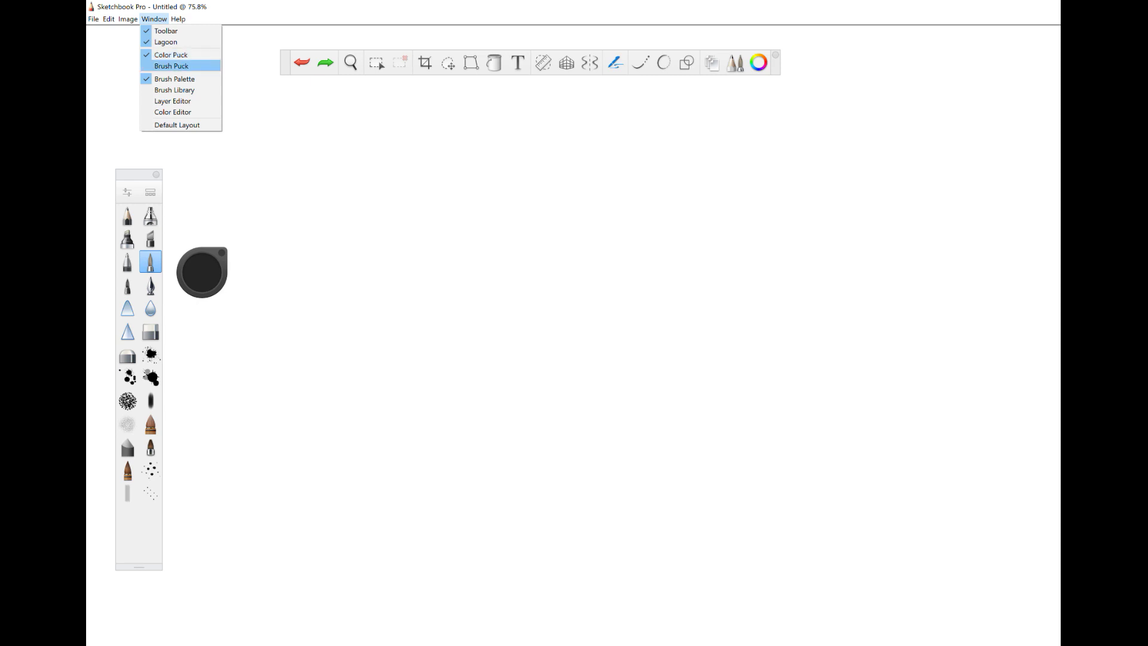
{"action": "key", "text": "Return"}
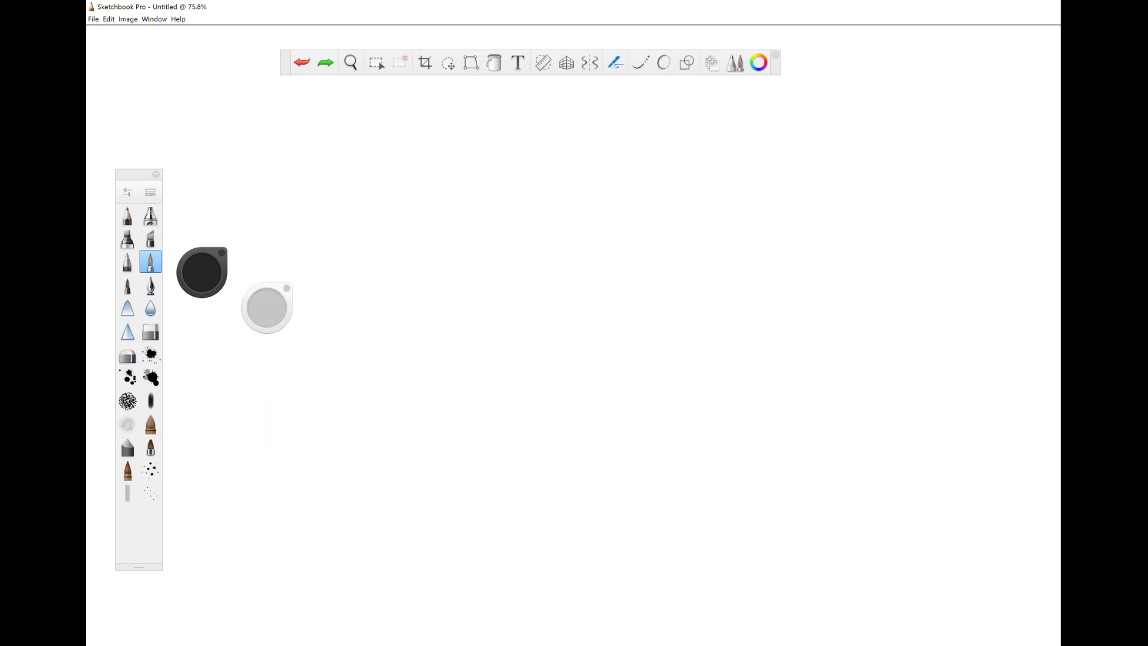
Hide the Brush Puck while keeping the Color Puck on the canvas.
{"action": "key", "text": "alt+i"}
{"action": "key", "text": "Right"}
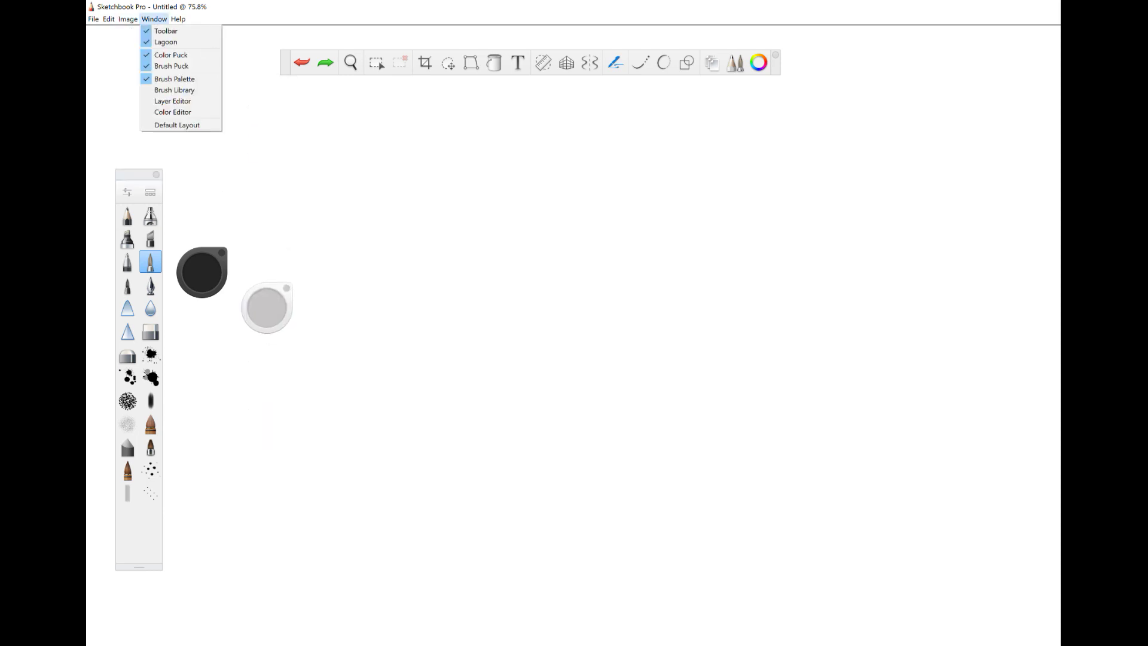
{"action": "key", "text": "Down"}
{"action": "key", "text": "Down"}
{"action": "key", "text": "Down"}
{"action": "left_click", "coordinate": [171, 66]}
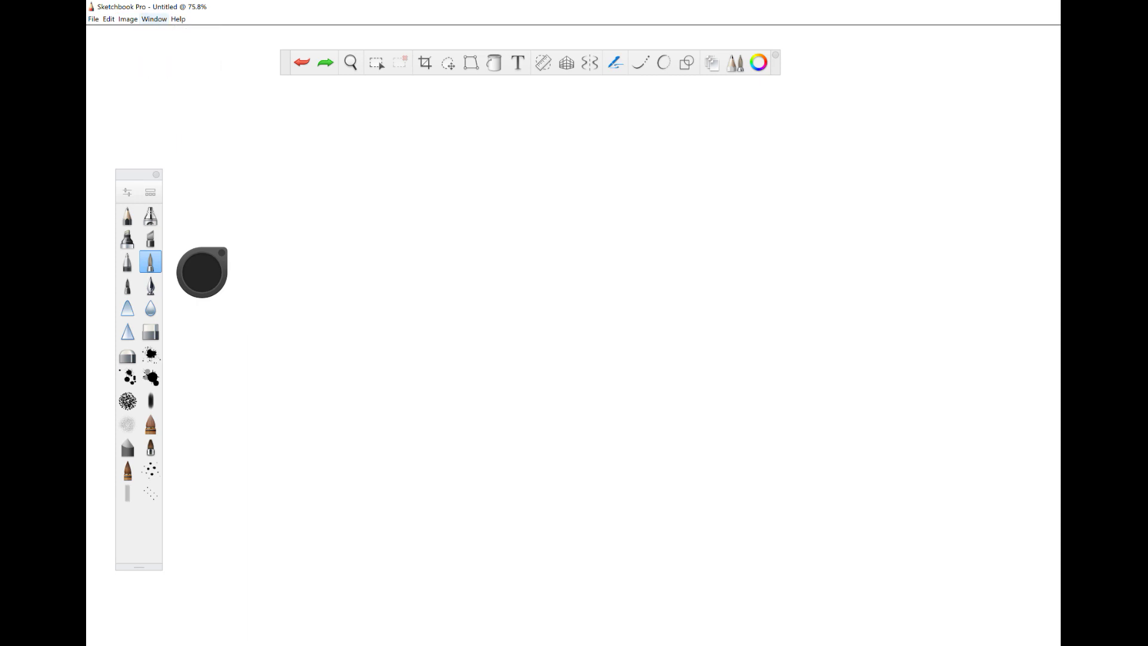
Hide the Brush Palette and show it again.
{"action": "left_click", "coordinate": [154, 19]}
{"action": "key", "text": "Up"}
{"action": "key", "text": "Up"}
{"action": "key", "text": "Up"}
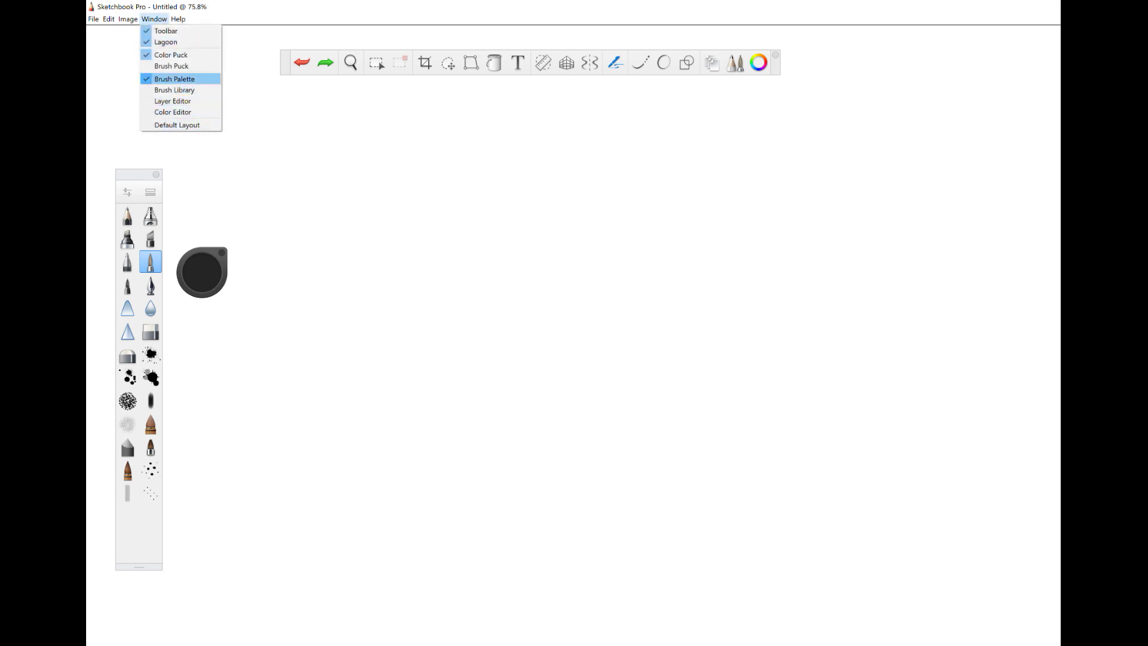
{"action": "key", "text": "Return"}
{"action": "key", "text": "alt+w"}
{"action": "key", "text": "Down"}
{"action": "key", "text": "Down"}
{"action": "key", "text": "Down"}
{"action": "key", "text": "Down"}
{"action": "key", "text": "Return"}
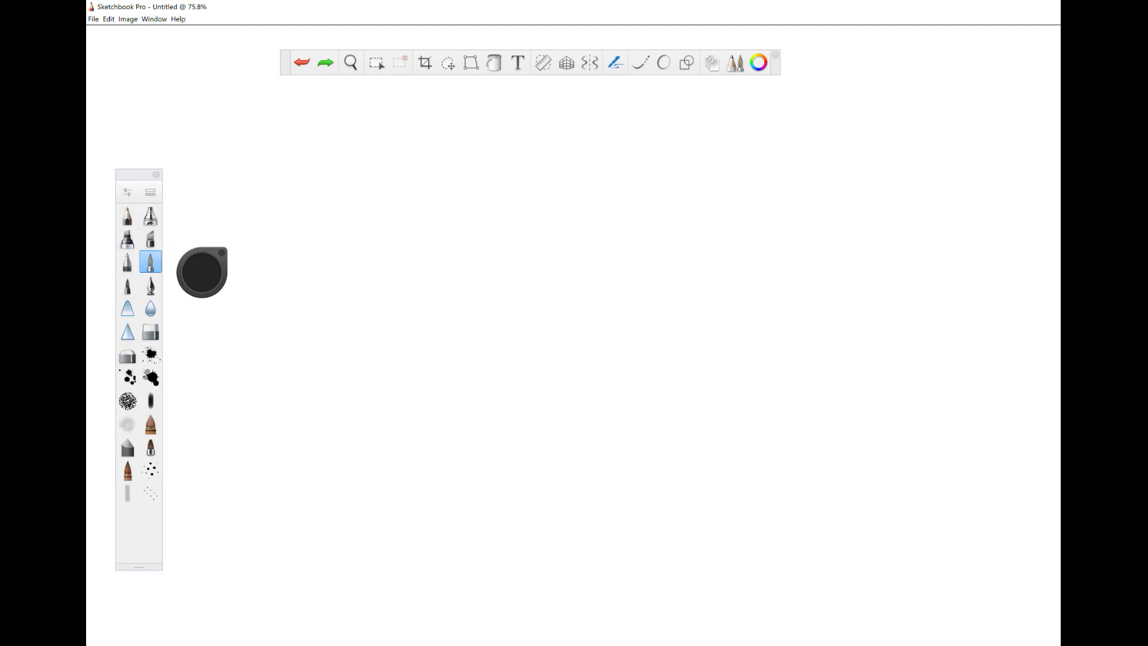
Move the Color Puck near the middle of the canvas and open its color wheel.
{"action": "left_click_drag", "start_coordinate": [202, 272], "coordinate": [506, 365]}
{"action": "left_click", "coordinate": [507, 364]}
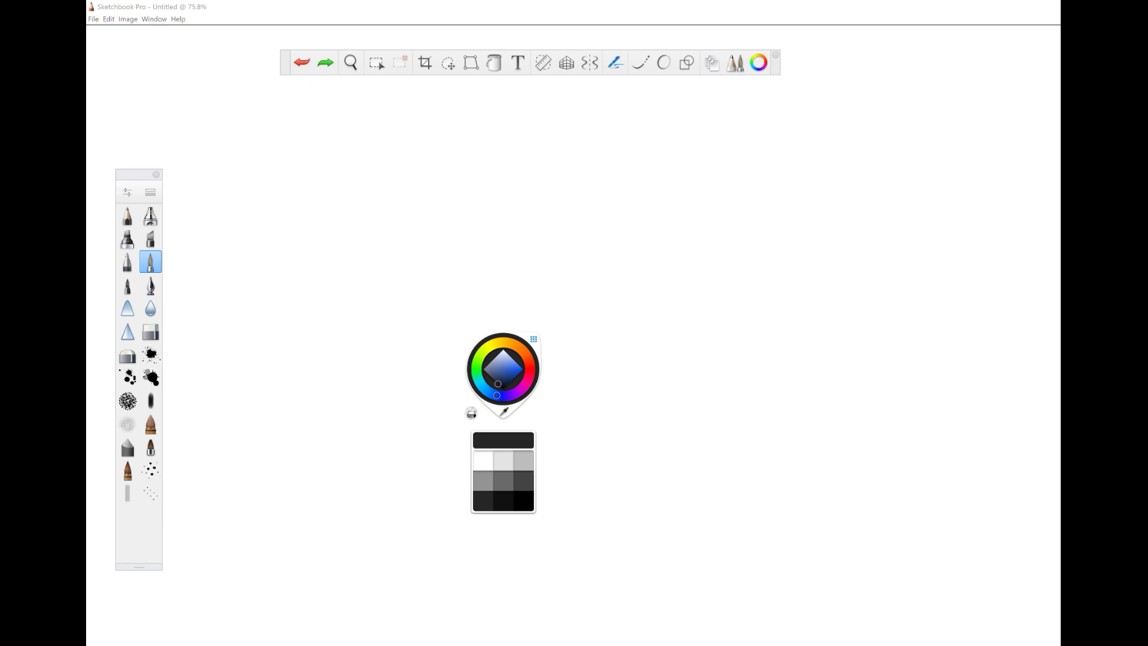
Toggle the transparent color on and off, and hide and reshow the swatch palettes below the color wheel.
{"action": "left_click", "coordinate": [471, 413]}
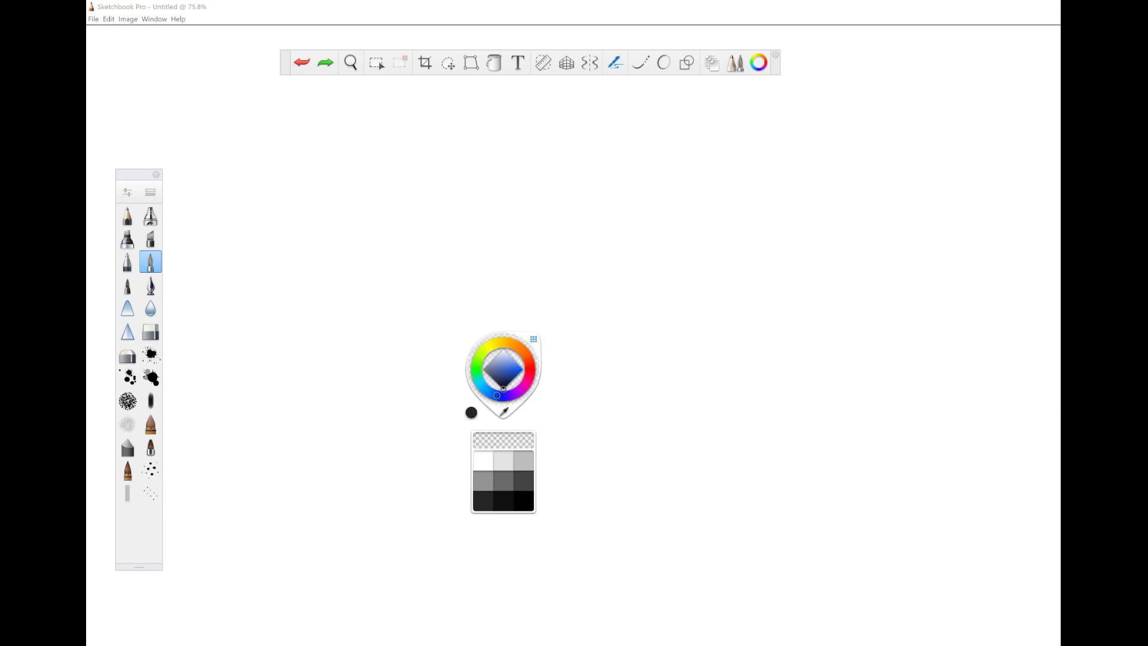
{"action": "left_click", "coordinate": [471, 413]}
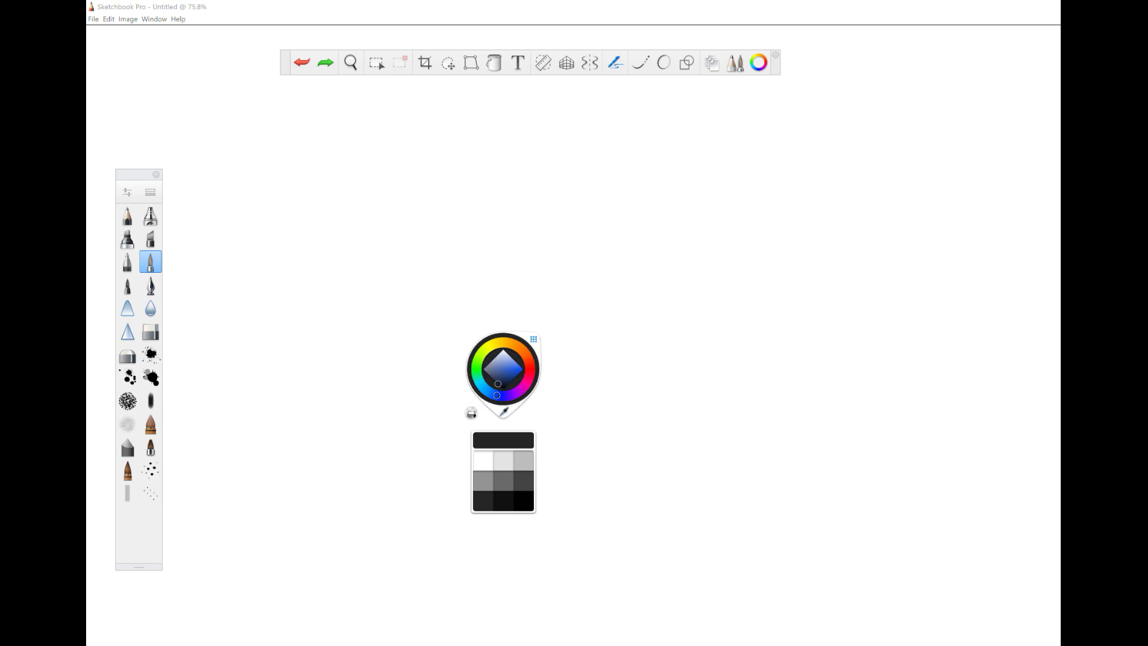
{"action": "left_click", "coordinate": [533, 339]}
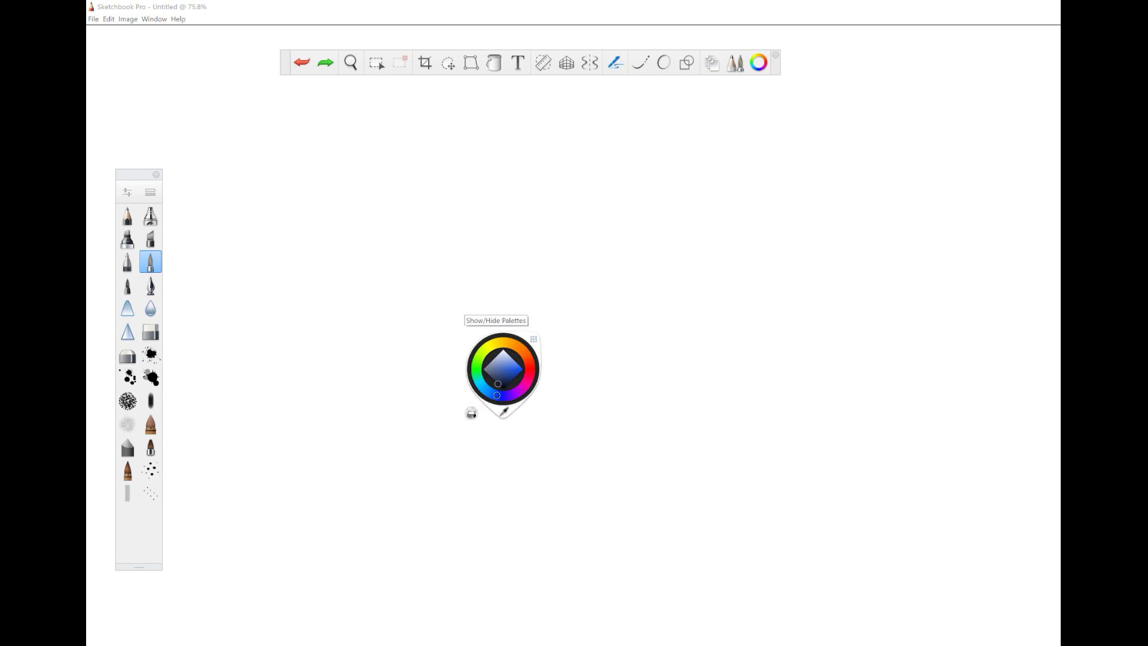
{"action": "left_click", "coordinate": [534, 339]}
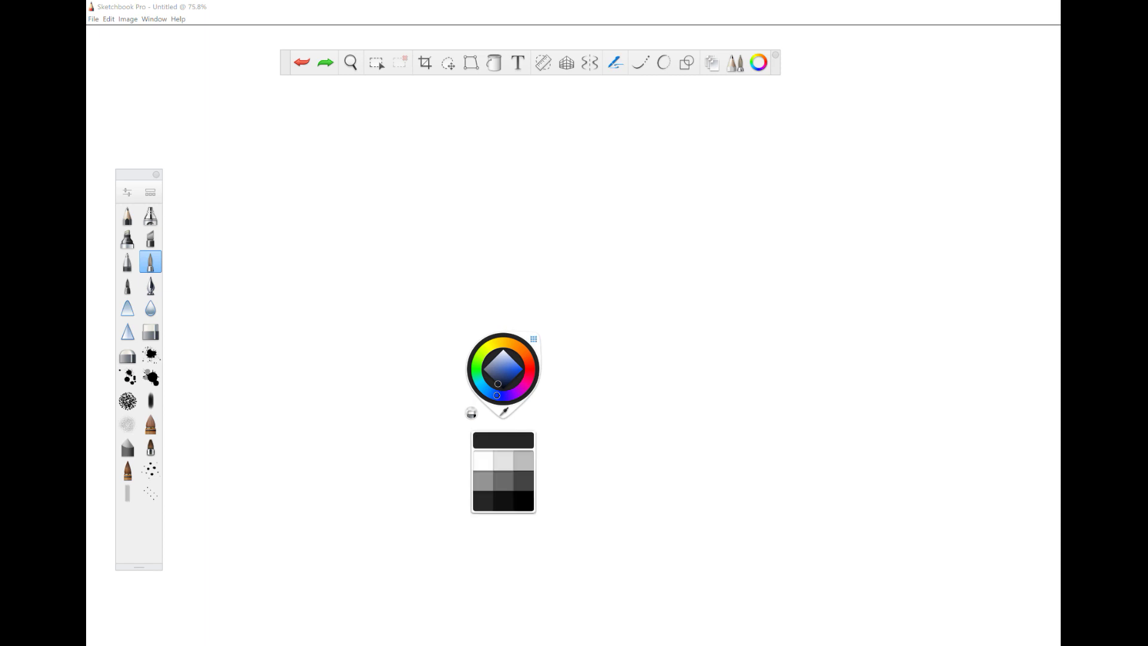
Choose a medium blue in the color wheel and scribble a short mark on the canvas beside the Color Puck.
{"action": "left_click", "coordinate": [508, 365]}
{"action": "mouse_move", "coordinate": [616, 391]}
{"action": "left_mouse_down"}
{"action": "mouse_move", "coordinate": [599, 424]}
{"action": "mouse_move", "coordinate": [632, 395]}
{"action": "left_mouse_up"}
Set the brush color to transparent with the Color Puck.
{"action": "left_click", "coordinate": [506, 365]}
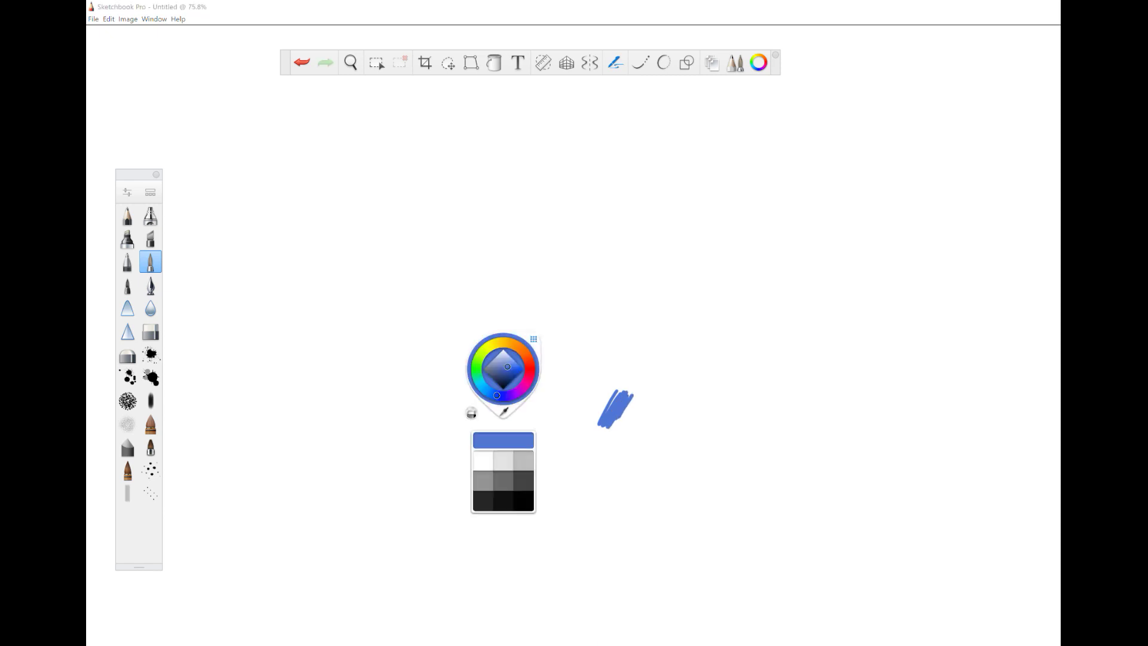
{"action": "left_click", "coordinate": [503, 411]}
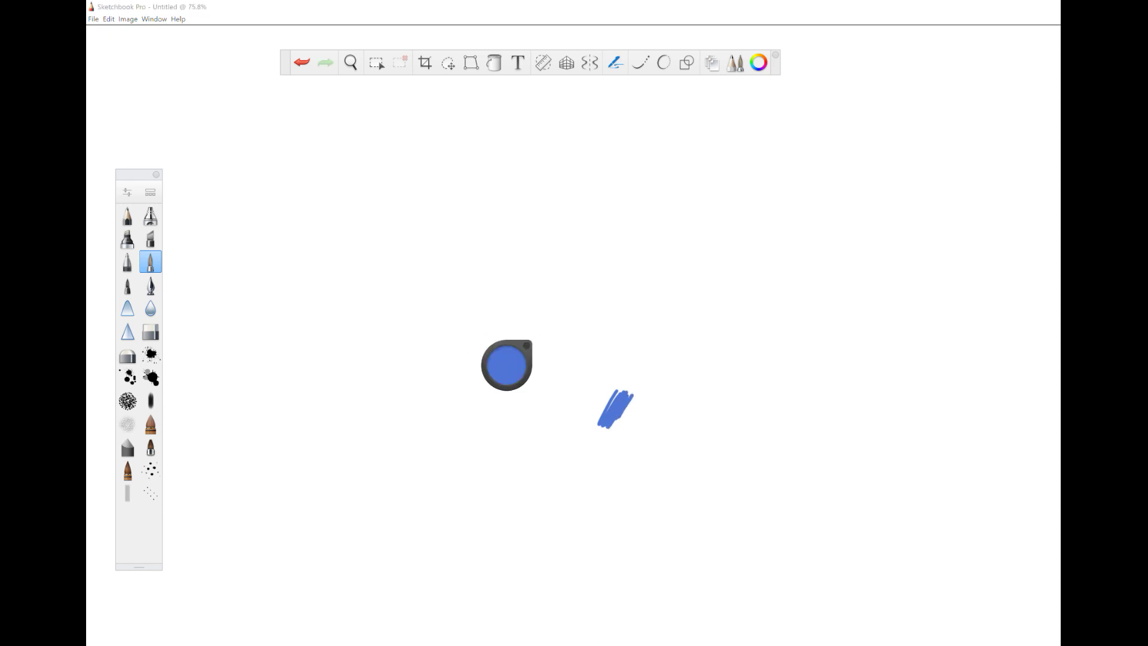
{"action": "left_click", "coordinate": [506, 364]}
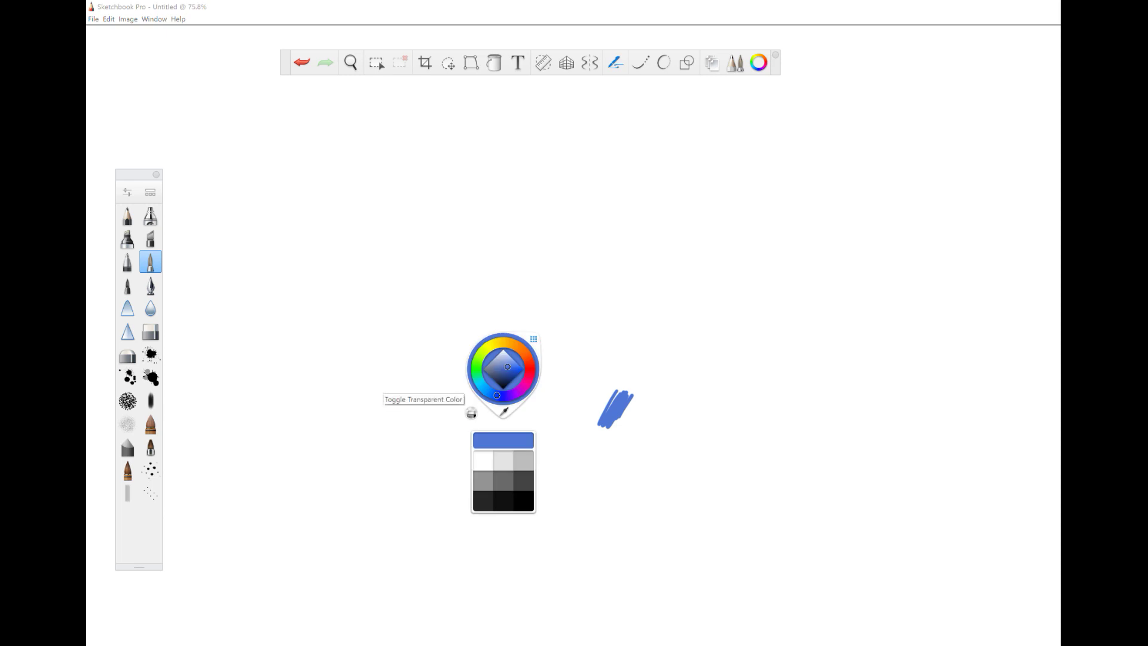
{"action": "left_click", "coordinate": [471, 413]}
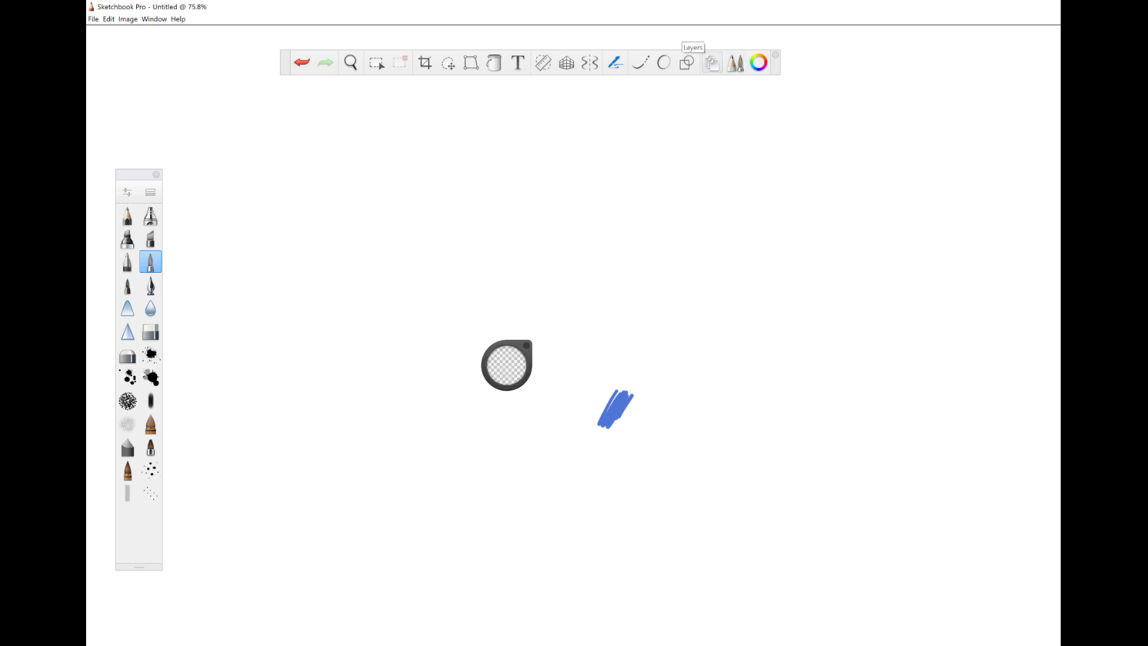
Open the Layer Editor, and hide and reshow the Background layer.
{"action": "left_click", "coordinate": [711, 62]}
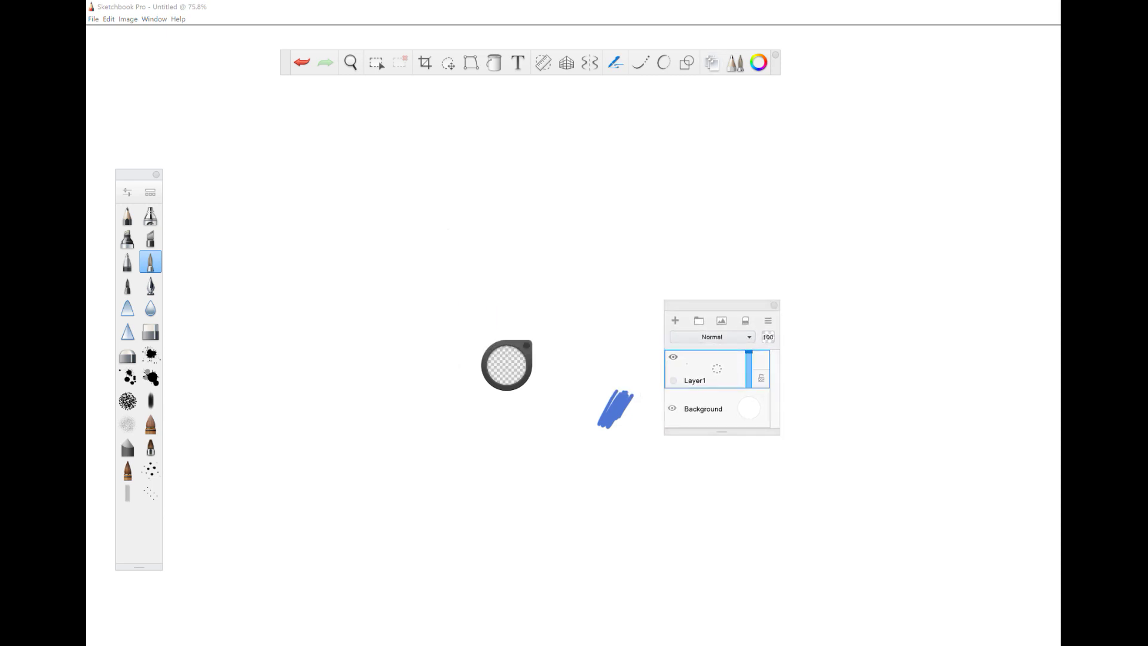
{"action": "left_click", "coordinate": [672, 408]}
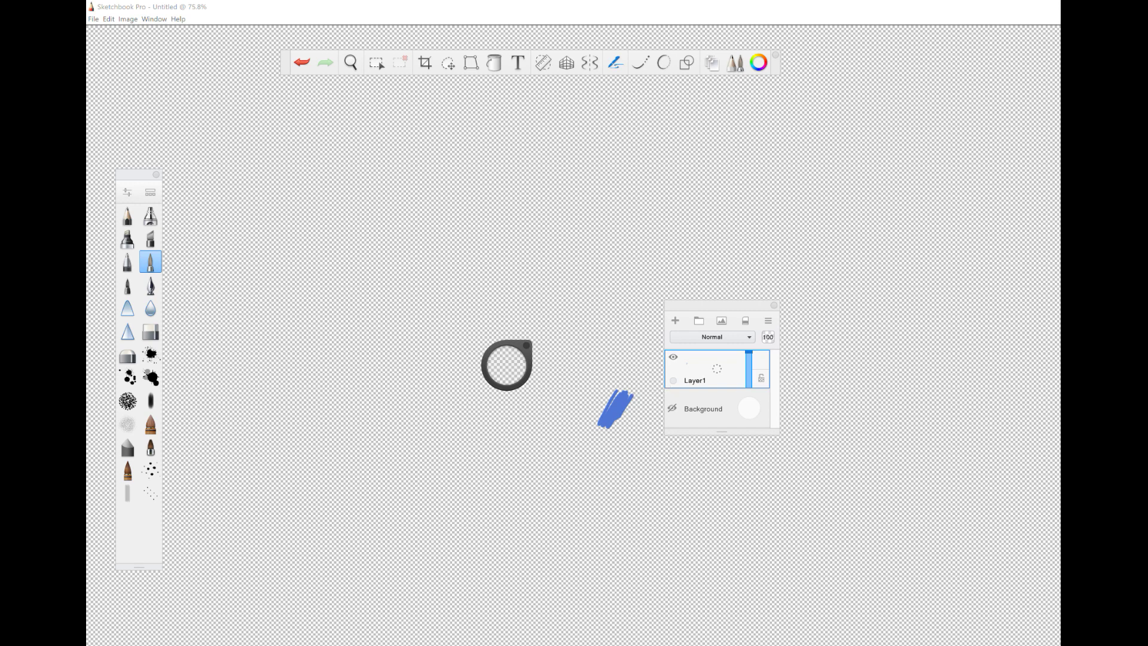
{"action": "left_click", "coordinate": [672, 409]}
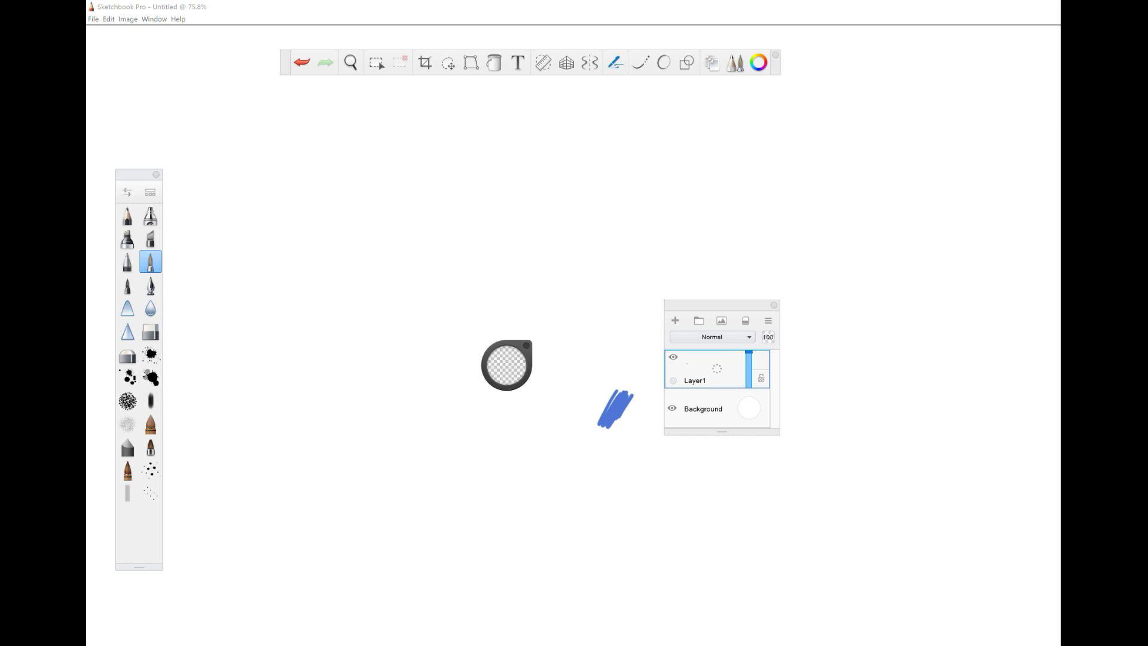
Turn off the transparent color so the brush paints in blue.
{"action": "left_click", "coordinate": [506, 364]}
{"action": "left_click", "coordinate": [471, 412]}
Rearrange the workspace with the Color Puck left of the Brush Palette and the Layer Editor farther over on the right of the canvas.
{"action": "left_click_drag", "start_coordinate": [717, 305], "coordinate": [844, 297]}
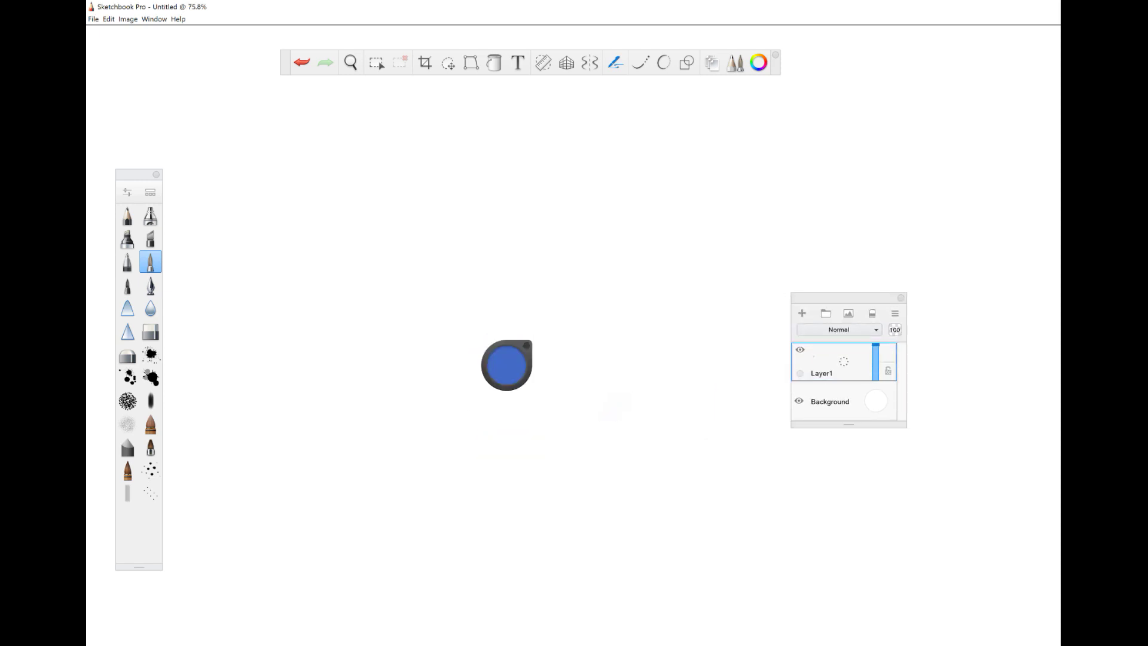
{"action": "left_click_drag", "start_coordinate": [506, 364], "coordinate": [311, 398]}
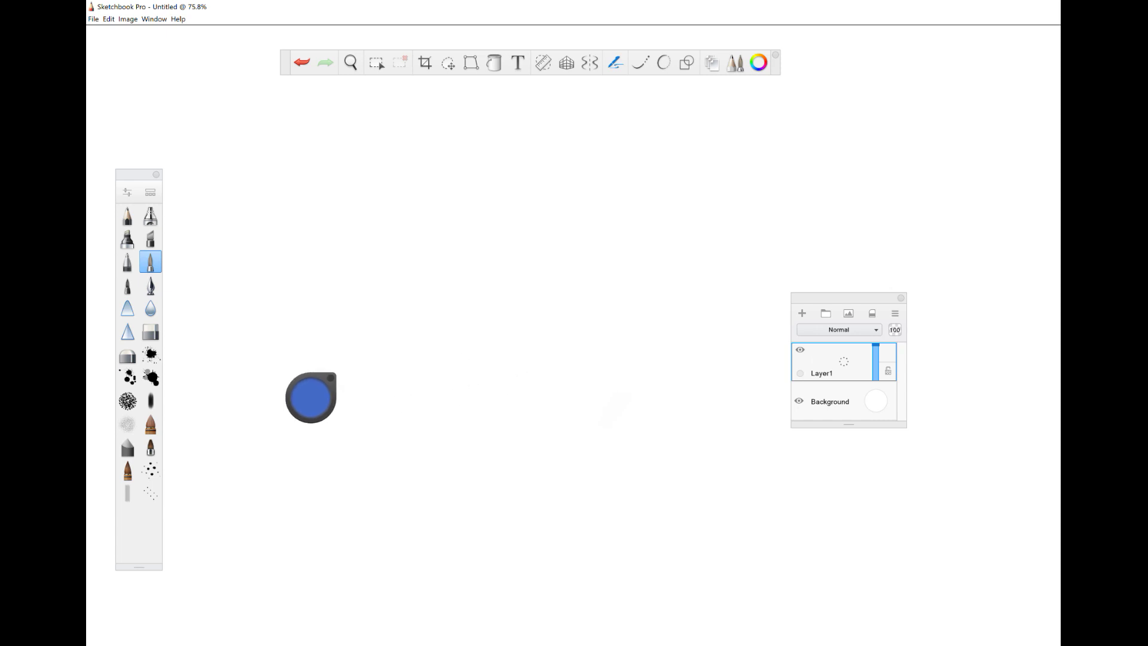
{"action": "left_click_drag", "start_coordinate": [138, 174], "coordinate": [534, 204]}
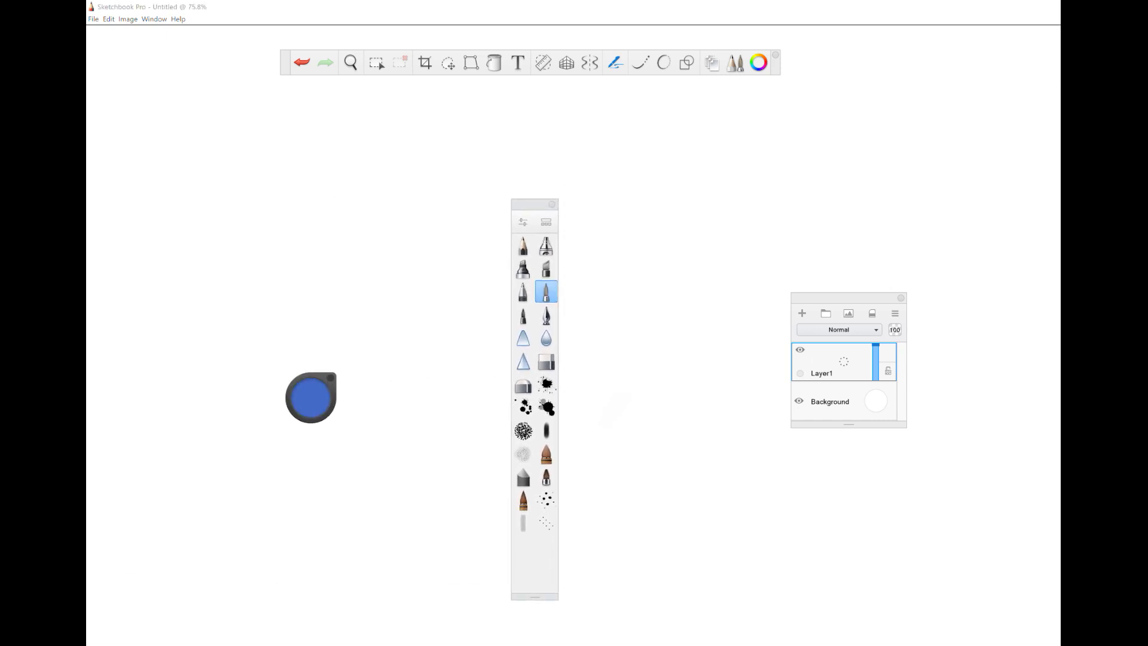
{"action": "left_click_drag", "start_coordinate": [846, 297], "coordinate": [861, 350]}
{"action": "mouse_move", "coordinate": [535, 204]}
{"action": "left_mouse_down"}
{"action": "mouse_move", "coordinate": [479, 203]}
{"action": "mouse_move", "coordinate": [475, 190]}
{"action": "left_mouse_up"}
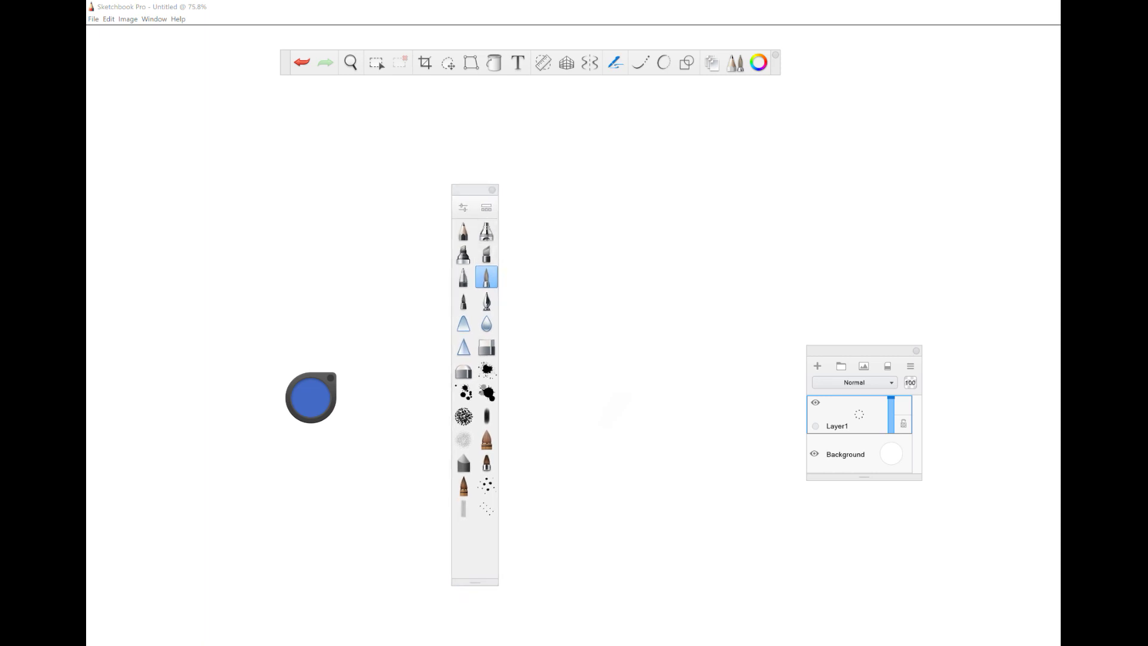
Set the Paintbrush size to 37.5 in Brush Properties and paint a short blue test stroke on the canvas.
{"action": "left_click", "coordinate": [462, 208]}
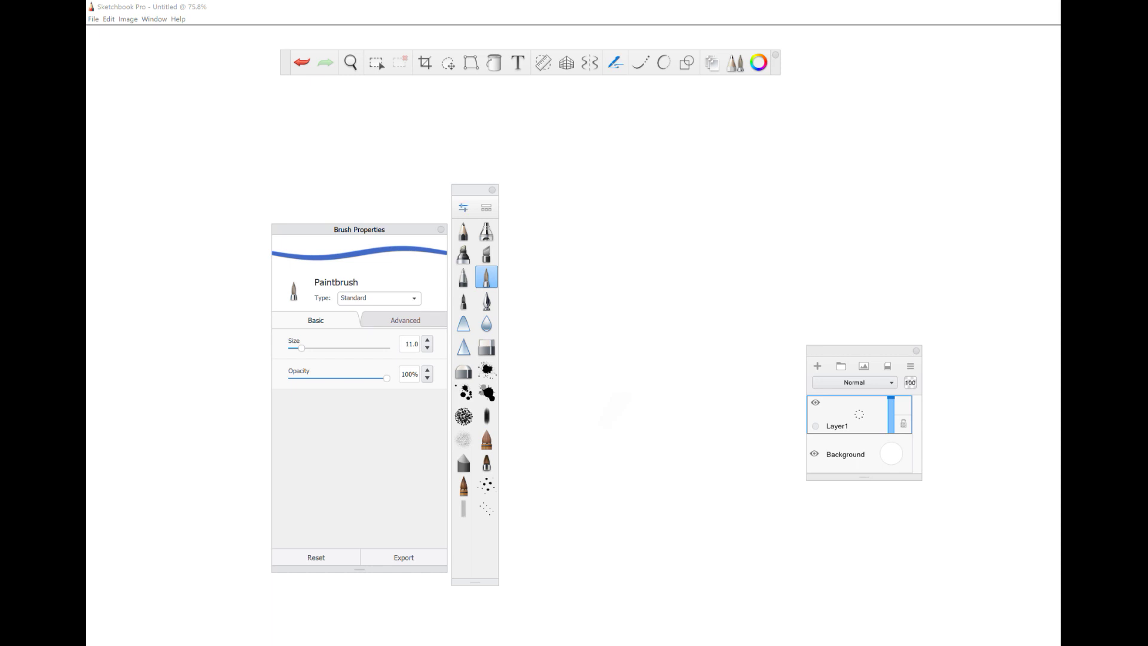
{"action": "left_click", "coordinate": [463, 207]}
{"action": "left_click", "coordinate": [463, 207]}
{"action": "left_click_drag", "start_coordinate": [301, 348], "coordinate": [326, 348]}
{"action": "left_click_drag", "start_coordinate": [560, 304], "coordinate": [648, 287]}
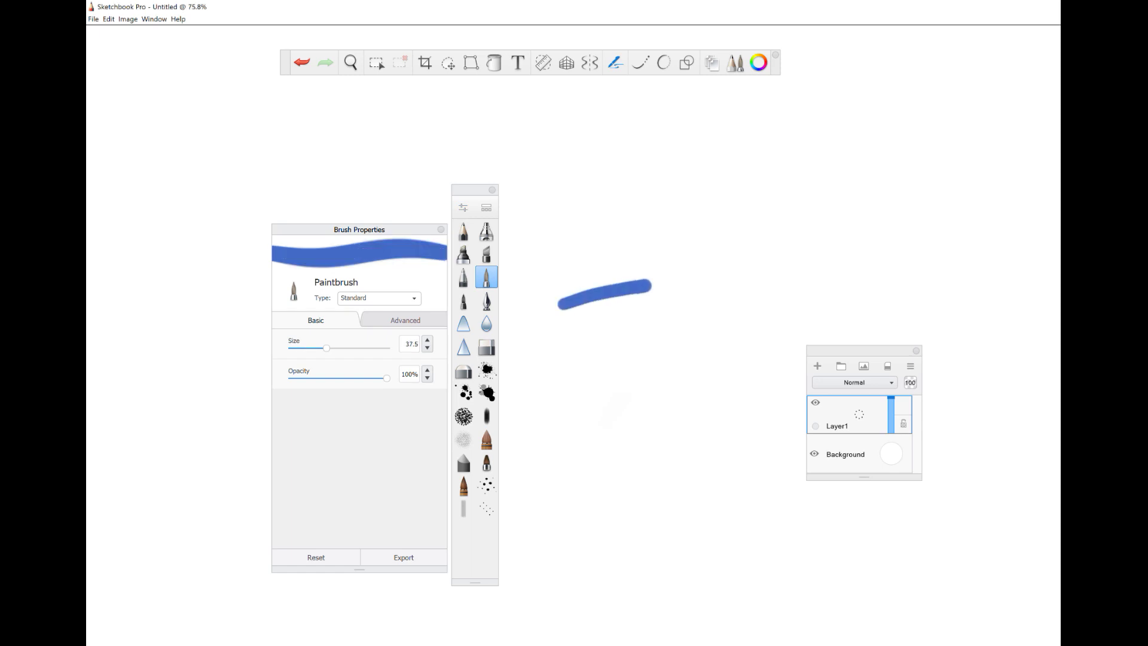
Reduce the Paintbrush size to 12.6 and paint a thinner blue stroke just below the first one.
{"action": "left_click_drag", "start_coordinate": [327, 348], "coordinate": [303, 348]}
{"action": "left_click_drag", "start_coordinate": [560, 322], "coordinate": [650, 301]}
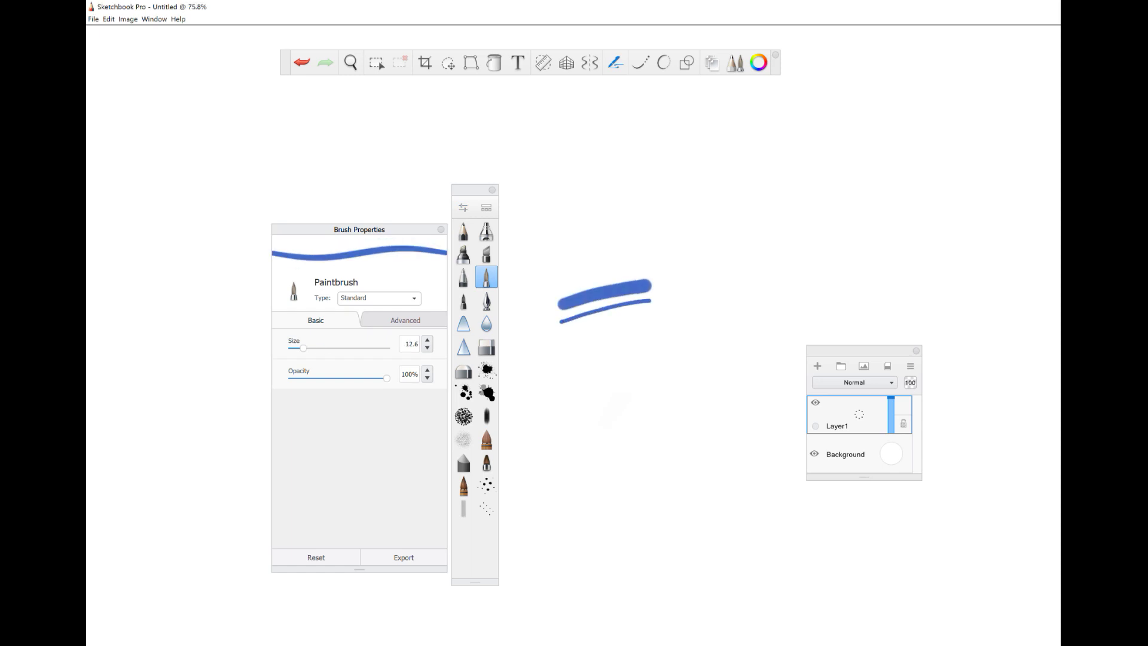
Set the Paintbrush size to 12.0 and hand-letter LETTERING in blue below the two test strokes.
{"action": "left_click", "coordinate": [426, 347]}
{"action": "left_click", "coordinate": [427, 348]}
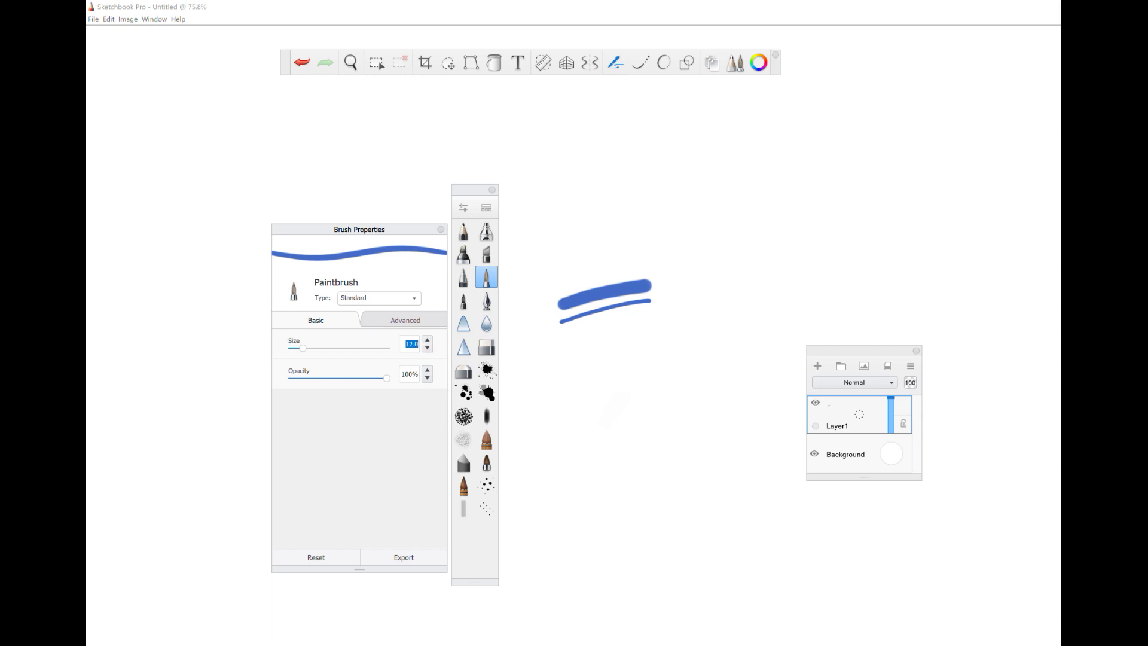
{"action": "mouse_move", "coordinate": [569, 403]}
{"action": "left_mouse_down"}
{"action": "mouse_move", "coordinate": [584, 426]}
{"action": "mouse_move", "coordinate": [603, 401]}
{"action": "left_mouse_up"}
{"action": "mouse_move", "coordinate": [591, 414]}
{"action": "left_mouse_down"}
{"action": "mouse_move", "coordinate": [605, 424]}
{"action": "mouse_move", "coordinate": [627, 402]}
{"action": "left_mouse_up"}
{"action": "mouse_move", "coordinate": [618, 405]}
{"action": "left_mouse_down"}
{"action": "mouse_move", "coordinate": [616, 425]}
{"action": "mouse_move", "coordinate": [655, 399]}
{"action": "left_mouse_up"}
{"action": "mouse_move", "coordinate": [642, 403]}
{"action": "left_mouse_down"}
{"action": "mouse_move", "coordinate": [642, 424]}
{"action": "mouse_move", "coordinate": [676, 423]}
{"action": "left_mouse_up"}
{"action": "mouse_move", "coordinate": [660, 402]}
{"action": "left_mouse_down"}
{"action": "mouse_move", "coordinate": [677, 399]}
{"action": "mouse_move", "coordinate": [674, 412]}
{"action": "left_mouse_up"}
{"action": "mouse_move", "coordinate": [686, 402]}
{"action": "left_mouse_down"}
{"action": "mouse_move", "coordinate": [687, 424]}
{"action": "mouse_move", "coordinate": [708, 424]}
{"action": "left_mouse_up"}
{"action": "left_click_drag", "start_coordinate": [717, 424], "coordinate": [764, 419]}
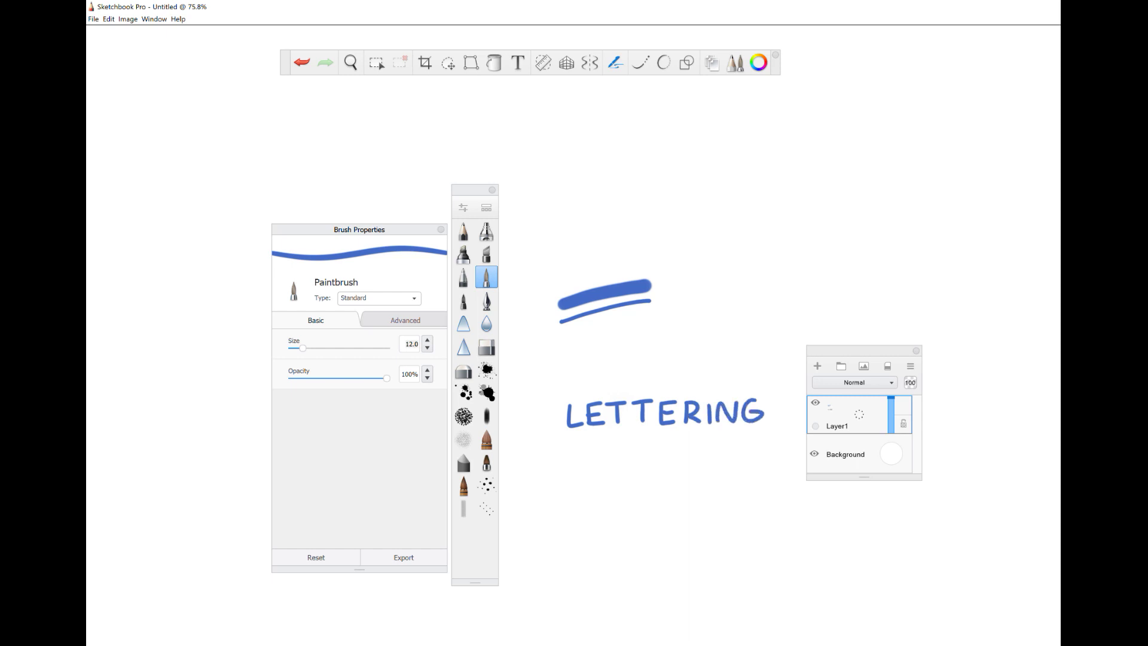
Lower the Paintbrush opacity to 37% and hand-letter OPACITY below LETTERING.
{"action": "left_click_drag", "start_coordinate": [386, 378], "coordinate": [326, 378]}
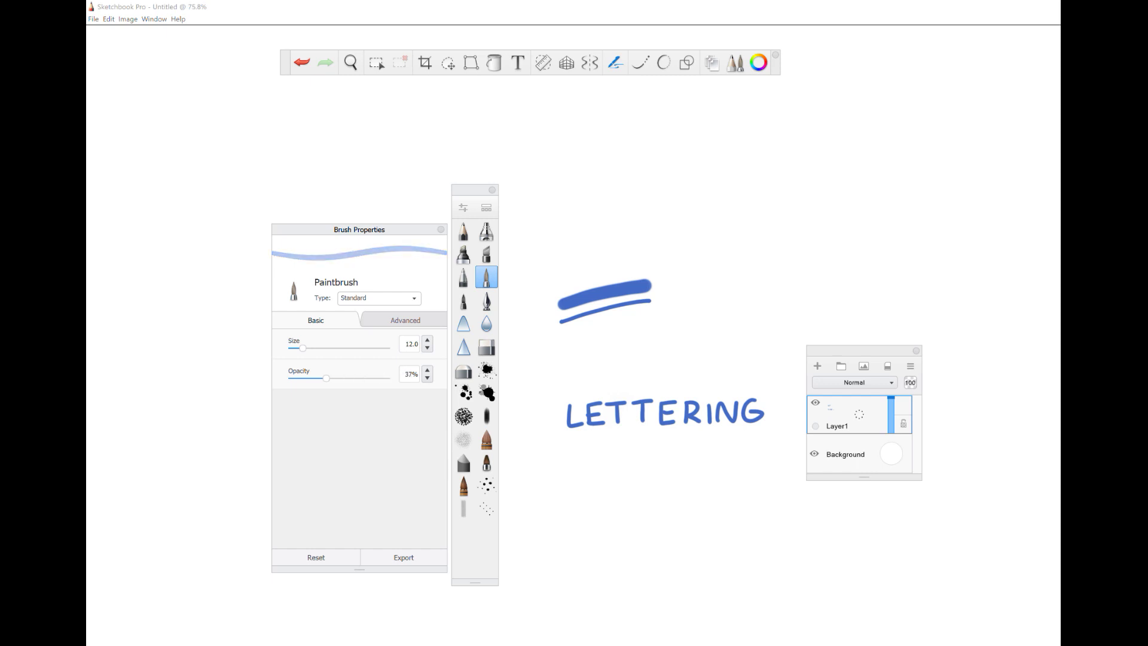
{"action": "mouse_move", "coordinate": [577, 438]}
{"action": "left_mouse_down"}
{"action": "mouse_move", "coordinate": [568, 448]}
{"action": "mouse_move", "coordinate": [578, 439]}
{"action": "mouse_move", "coordinate": [597, 462]}
{"action": "mouse_move", "coordinate": [597, 453]}
{"action": "mouse_move", "coordinate": [633, 461]}
{"action": "mouse_move", "coordinate": [643, 442]}
{"action": "mouse_move", "coordinate": [663, 463]}
{"action": "mouse_move", "coordinate": [690, 439]}
{"action": "mouse_move", "coordinate": [681, 459]}
{"action": "mouse_move", "coordinate": [703, 454]}
{"action": "left_mouse_up"}
{"action": "left_click_drag", "start_coordinate": [711, 438], "coordinate": [705, 467]}
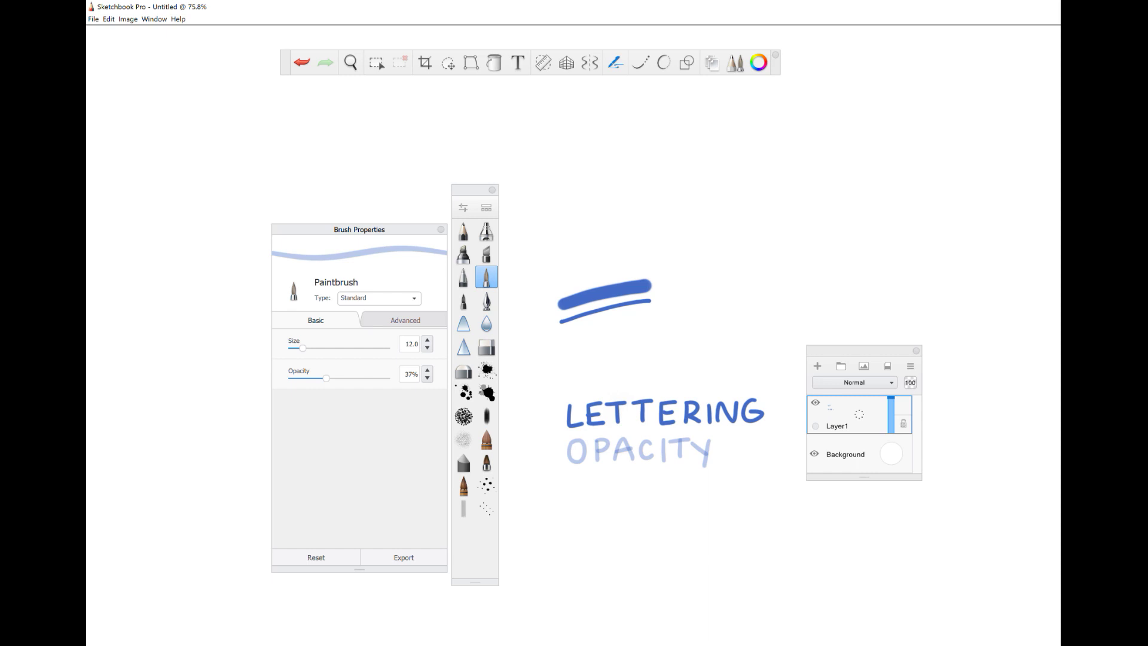
Raise the Paintbrush opacity to 88% and test it with small marks below OPACITY, undoing the marks.
{"action": "left_click_drag", "start_coordinate": [326, 378], "coordinate": [374, 378]}
{"action": "left_click_drag", "start_coordinate": [581, 473], "coordinate": [583, 500]}
{"action": "mouse_move", "coordinate": [587, 489]}
{"action": "left_mouse_down"}
{"action": "mouse_move", "coordinate": [598, 482]}
{"action": "mouse_move", "coordinate": [605, 496]}
{"action": "left_mouse_up"}
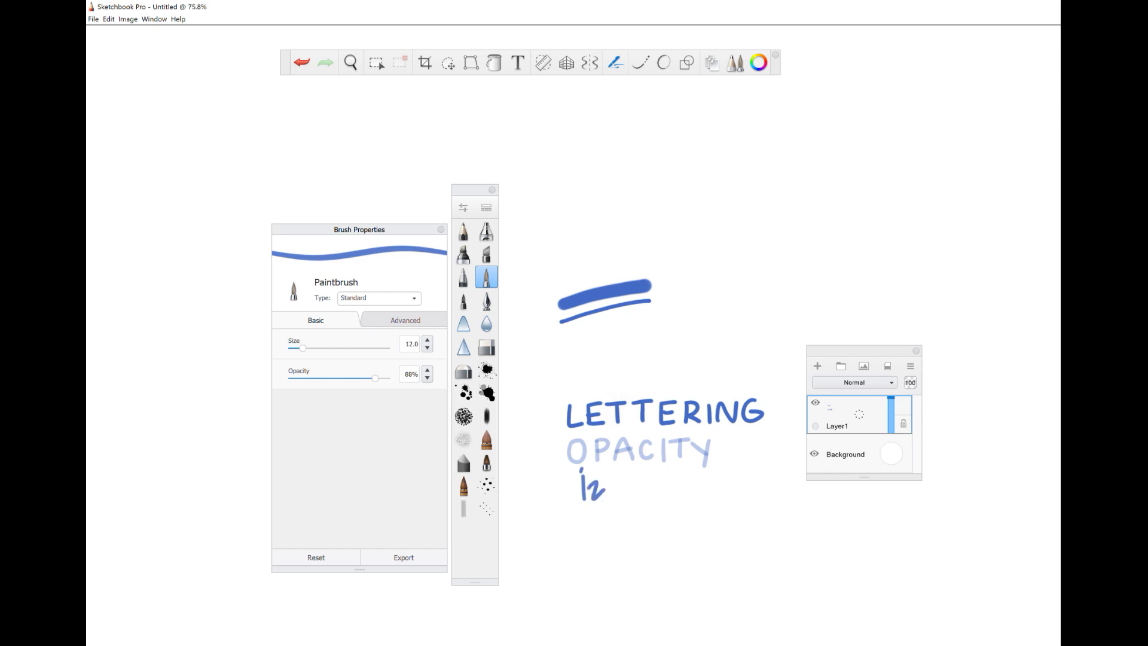
{"action": "key", "text": "ctrl+z"}
{"action": "key", "text": "ctrl+z"}
{"action": "key", "text": "ctrl+z"}
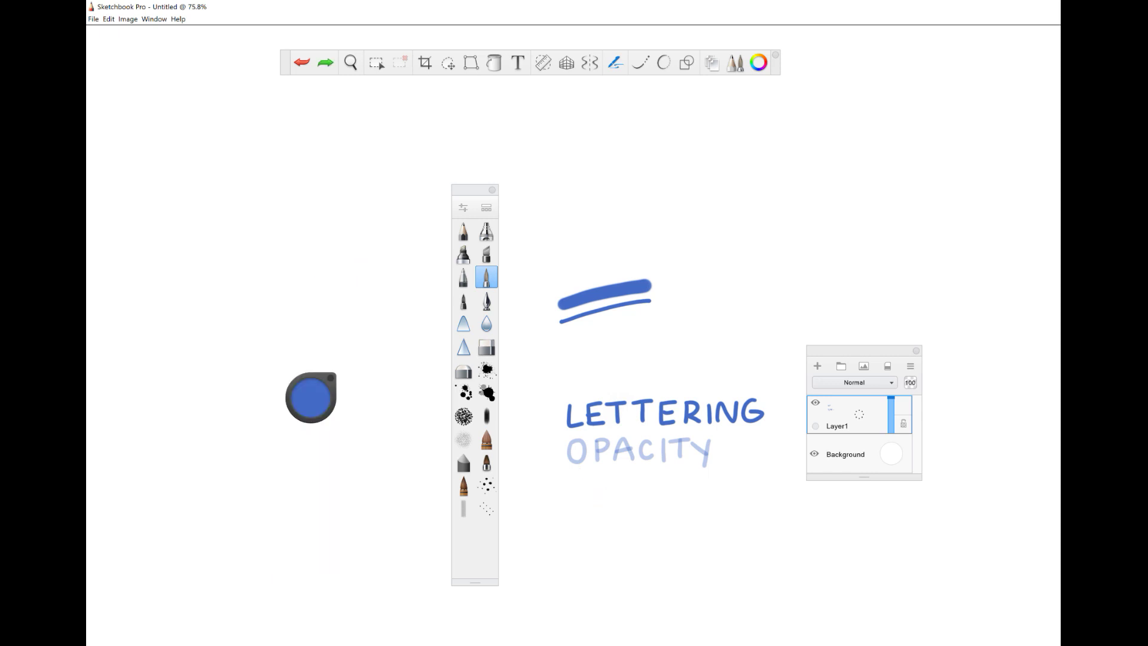
Open the Brush Library, browse its brush sets from Basic to Colorless, and close it.
{"action": "left_click", "coordinate": [486, 208]}
{"action": "mouse_move", "coordinate": [421, 206]}
{"action": "left_mouse_down"}
{"action": "mouse_move", "coordinate": [716, 174]}
{"action": "mouse_move", "coordinate": [697, 172]}
{"action": "left_mouse_up"}
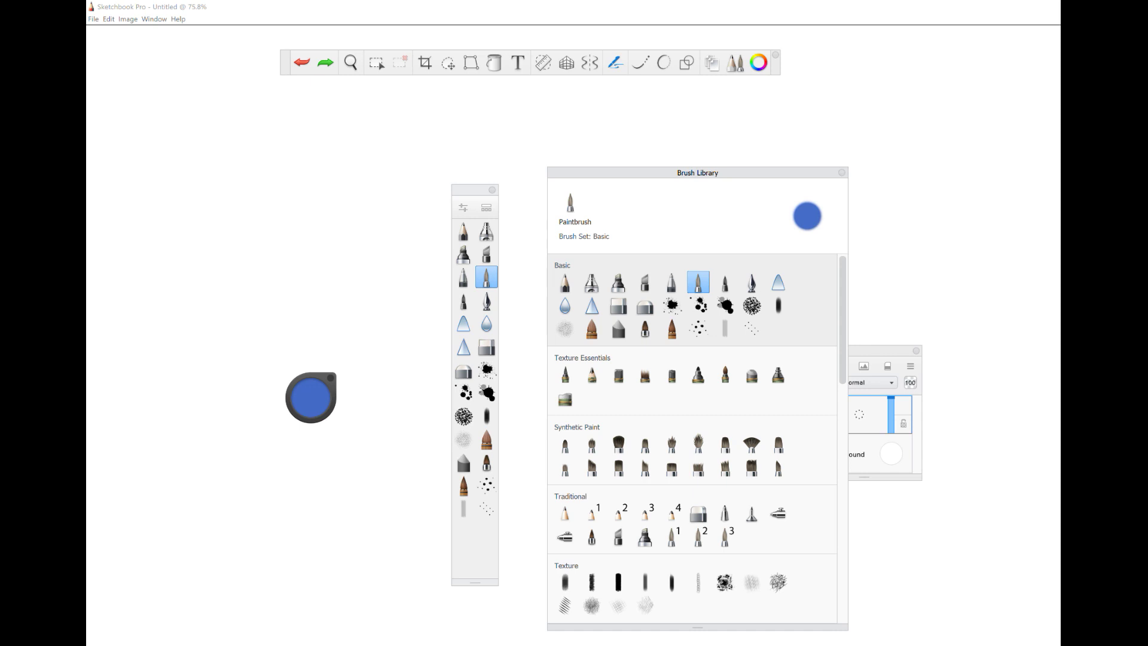
{"action": "scroll", "coordinate": [692, 438], "scroll_direction": "down", "scroll_amount": 10}
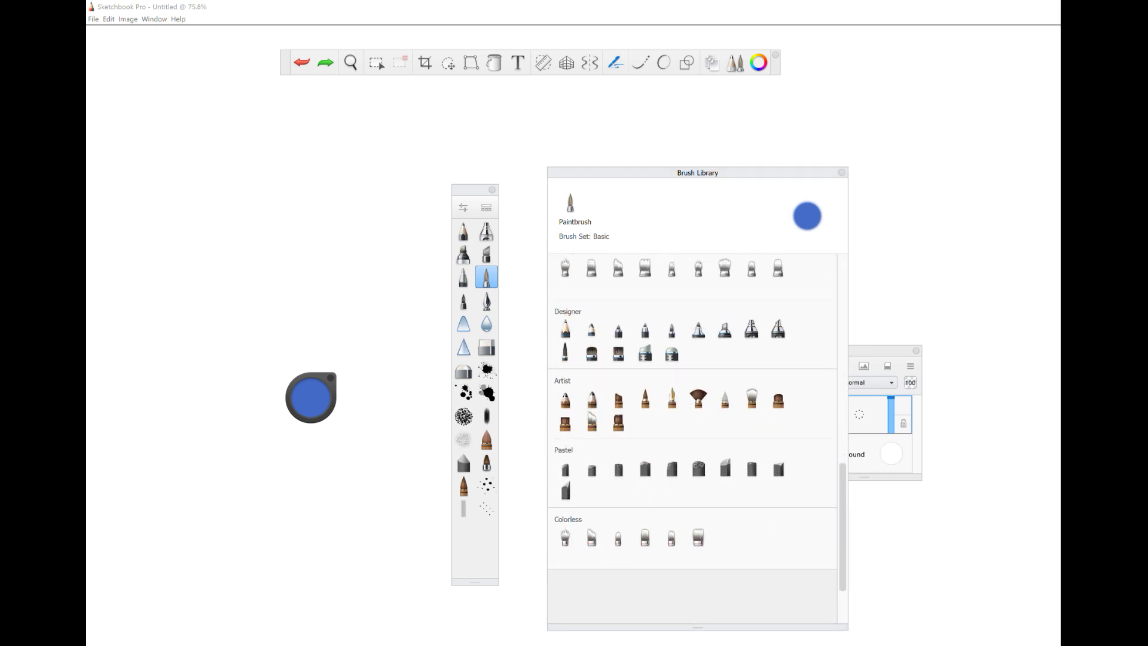
{"action": "scroll", "coordinate": [692, 418], "scroll_direction": "up", "scroll_amount": 10}
{"action": "left_click", "coordinate": [841, 172]}
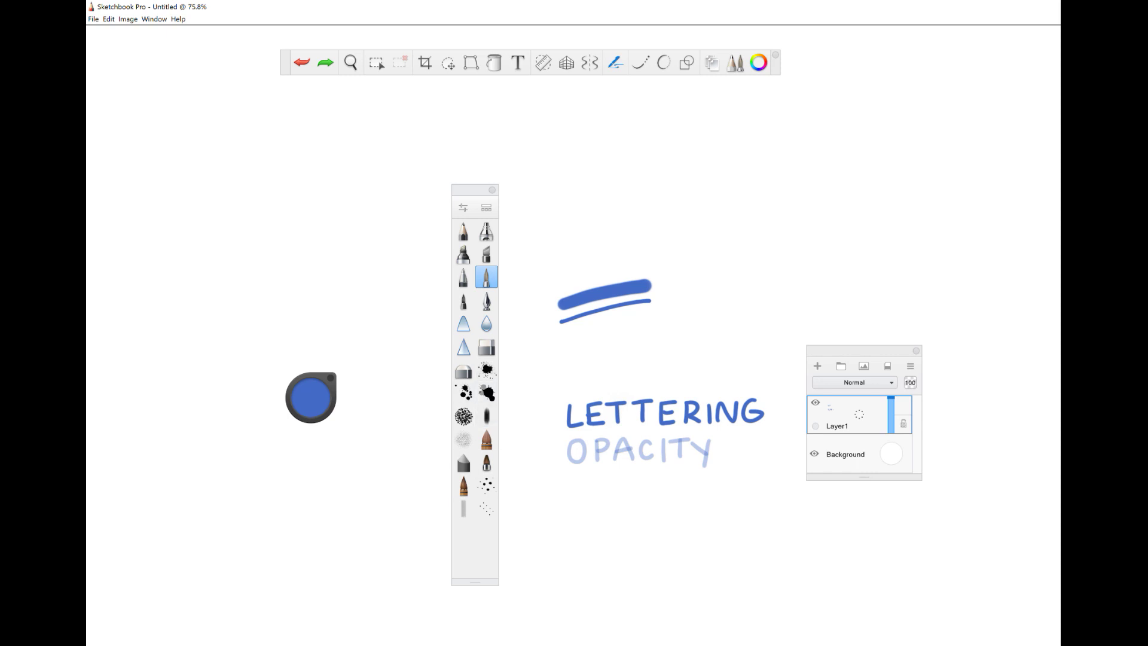
Erase all the blue strokes and lettering with the Hard Eraser, enlarging it to size 115.0 to finish.
{"action": "left_click", "coordinate": [486, 347]}
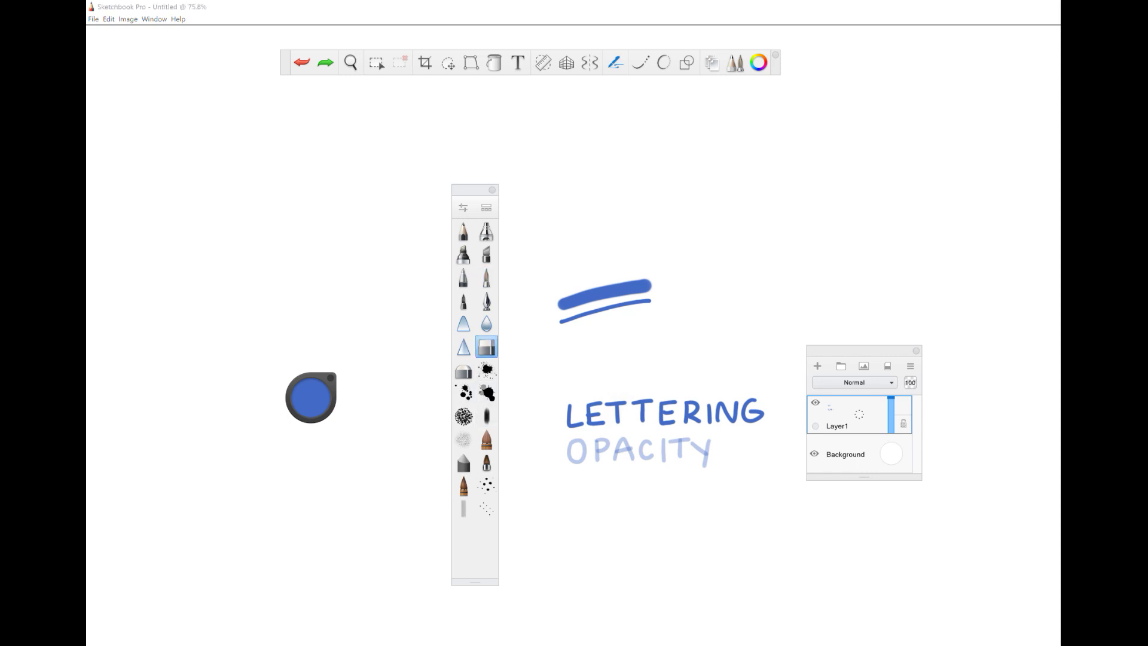
{"action": "left_click", "coordinate": [463, 207]}
{"action": "left_click_drag", "start_coordinate": [337, 330], "coordinate": [363, 330]}
{"action": "mouse_move", "coordinate": [559, 304]}
{"action": "left_mouse_down"}
{"action": "mouse_move", "coordinate": [571, 301]}
{"action": "mouse_move", "coordinate": [565, 318]}
{"action": "left_mouse_up"}
{"action": "left_click_drag", "start_coordinate": [362, 330], "coordinate": [322, 330]}
{"action": "mouse_move", "coordinate": [568, 410]}
{"action": "left_mouse_down"}
{"action": "mouse_move", "coordinate": [701, 407]}
{"action": "mouse_move", "coordinate": [659, 417]}
{"action": "left_mouse_up"}
{"action": "left_click_drag", "start_coordinate": [322, 330], "coordinate": [364, 330]}
{"action": "mouse_move", "coordinate": [574, 394]}
{"action": "left_mouse_down"}
{"action": "mouse_move", "coordinate": [717, 395]}
{"action": "mouse_move", "coordinate": [571, 460]}
{"action": "left_mouse_up"}
{"action": "left_click_drag", "start_coordinate": [703, 453], "coordinate": [707, 467]}
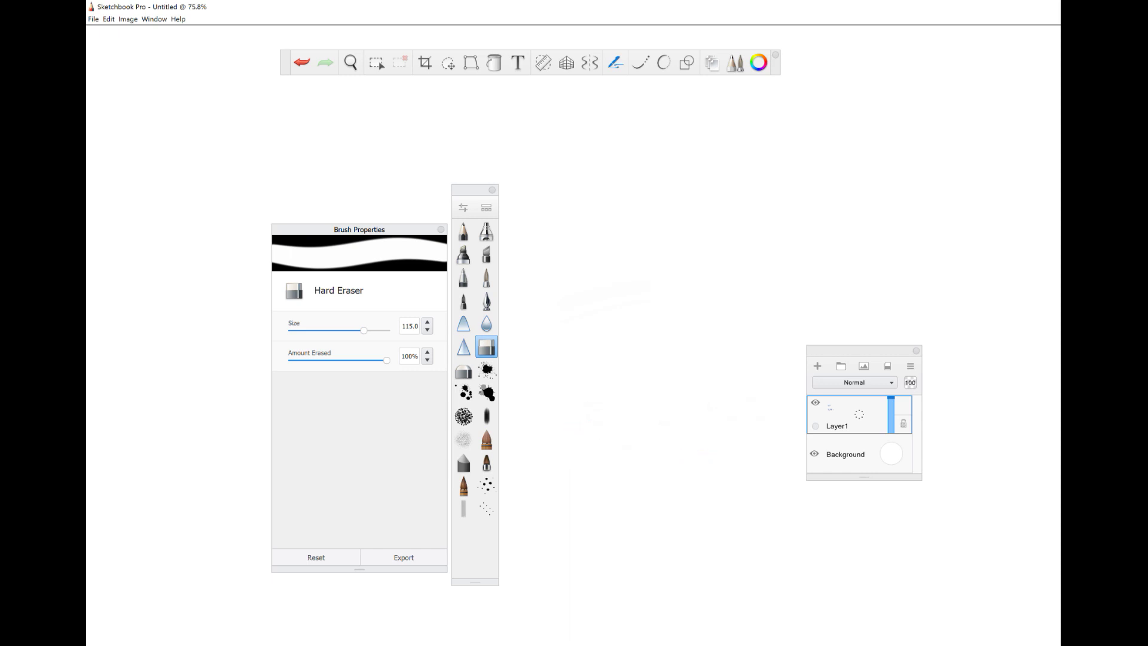
{"action": "left_click", "coordinate": [441, 229]}
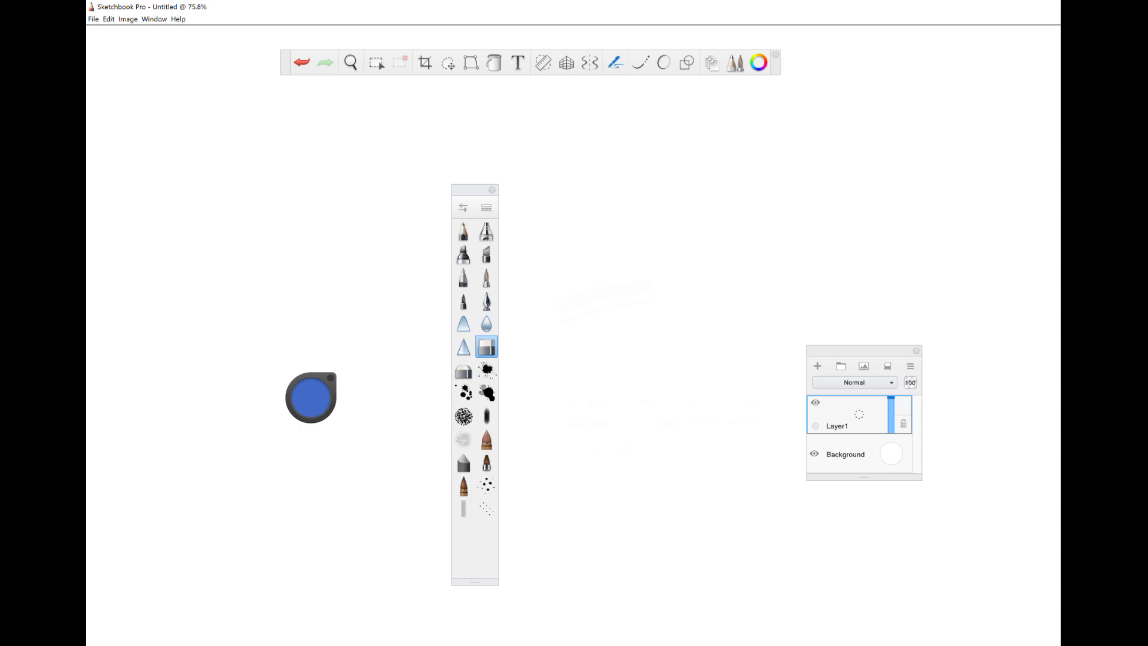
Test two of the brown-tipped brushes by painting a thick wavy blue stroke and a fine looping line above it.
{"action": "left_click", "coordinate": [486, 439]}
{"action": "mouse_move", "coordinate": [537, 450]}
{"action": "left_mouse_down"}
{"action": "mouse_move", "coordinate": [626, 417]}
{"action": "mouse_move", "coordinate": [595, 420]}
{"action": "mouse_move", "coordinate": [733, 432]}
{"action": "left_mouse_up"}
{"action": "left_click", "coordinate": [486, 462]}
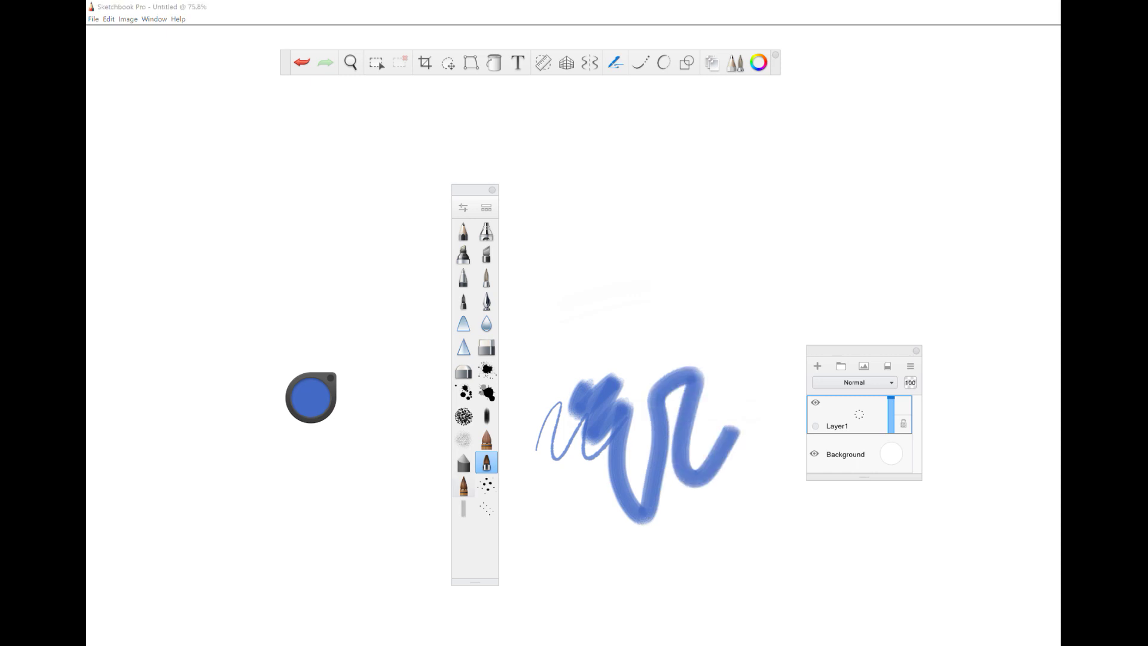
{"action": "left_click", "coordinate": [464, 485]}
{"action": "mouse_move", "coordinate": [590, 371]}
{"action": "left_mouse_down"}
{"action": "mouse_move", "coordinate": [602, 353]}
{"action": "mouse_move", "coordinate": [713, 341]}
{"action": "left_mouse_up"}
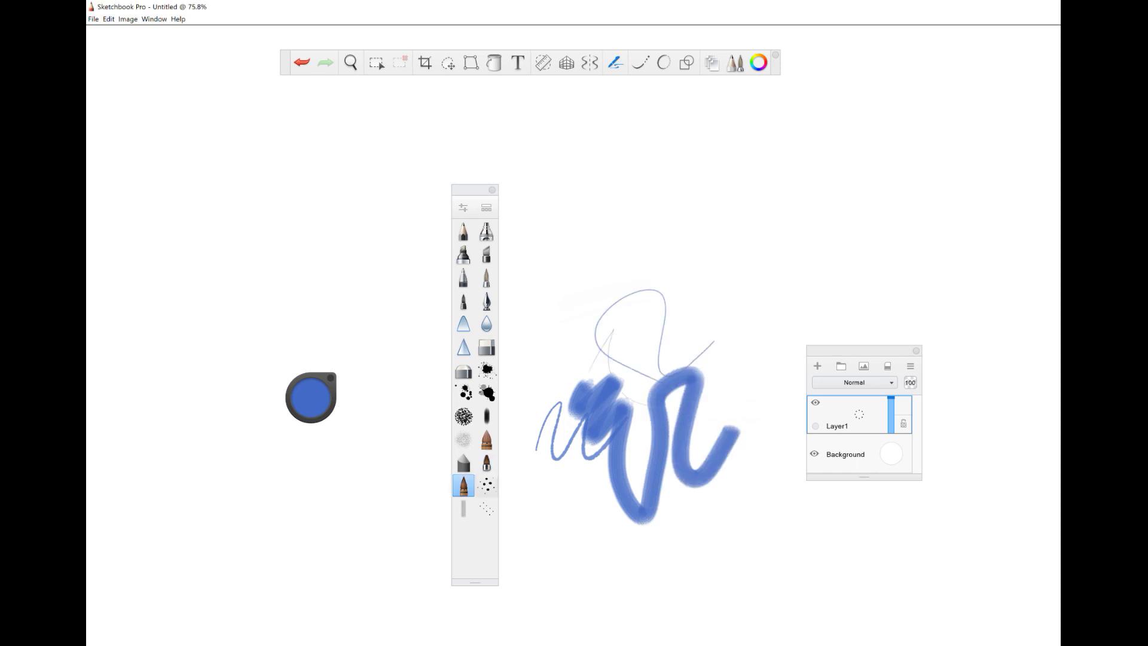
Scatter blue dots with the dotted brush and stamp two pale splatters above the strokes with the ink blot brush.
{"action": "left_click", "coordinate": [486, 486]}
{"action": "left_click_drag", "start_coordinate": [539, 370], "coordinate": [741, 312]}
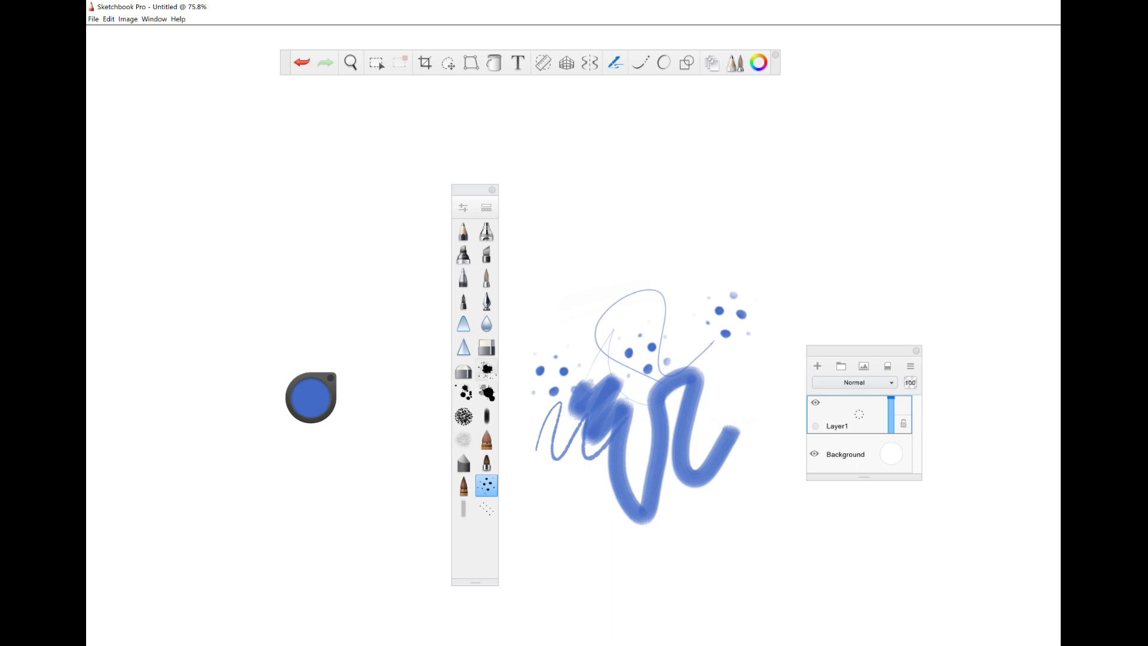
{"action": "left_click", "coordinate": [486, 393]}
{"action": "left_click", "coordinate": [554, 309]}
{"action": "left_click", "coordinate": [777, 308]}
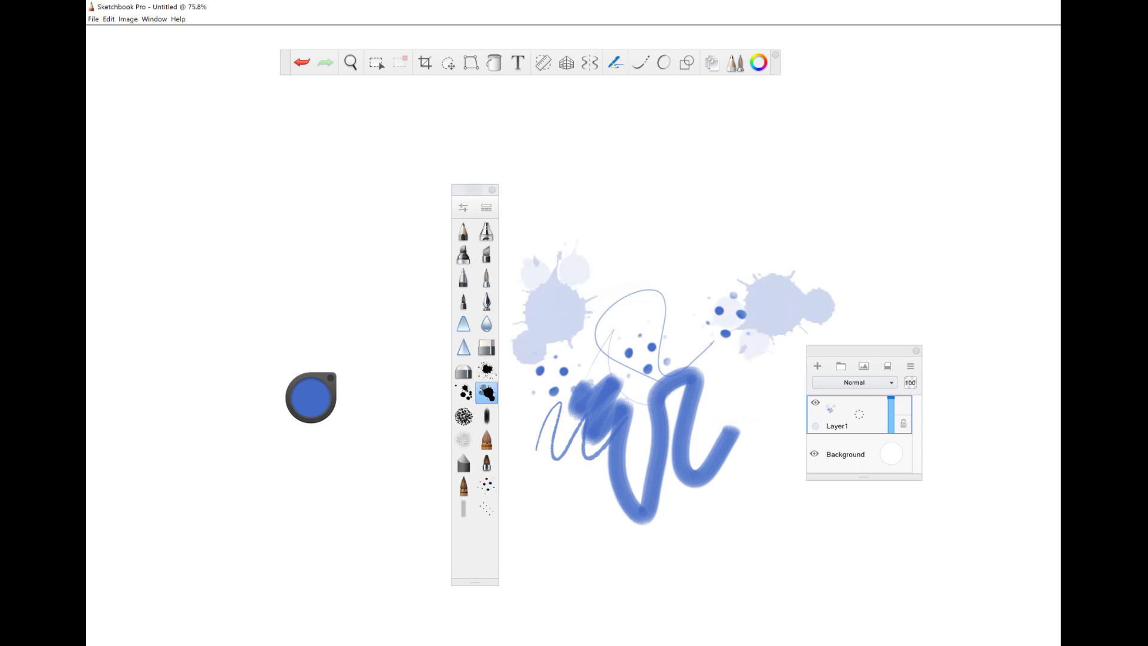
Move the Brush Palette farther left of the artwork and add a text layer reading "type".
{"action": "mouse_move", "coordinate": [472, 189]}
{"action": "left_mouse_down"}
{"action": "mouse_move", "coordinate": [263, 224]}
{"action": "mouse_move", "coordinate": [213, 197]}
{"action": "left_mouse_up"}
{"action": "left_click", "coordinate": [518, 62]}
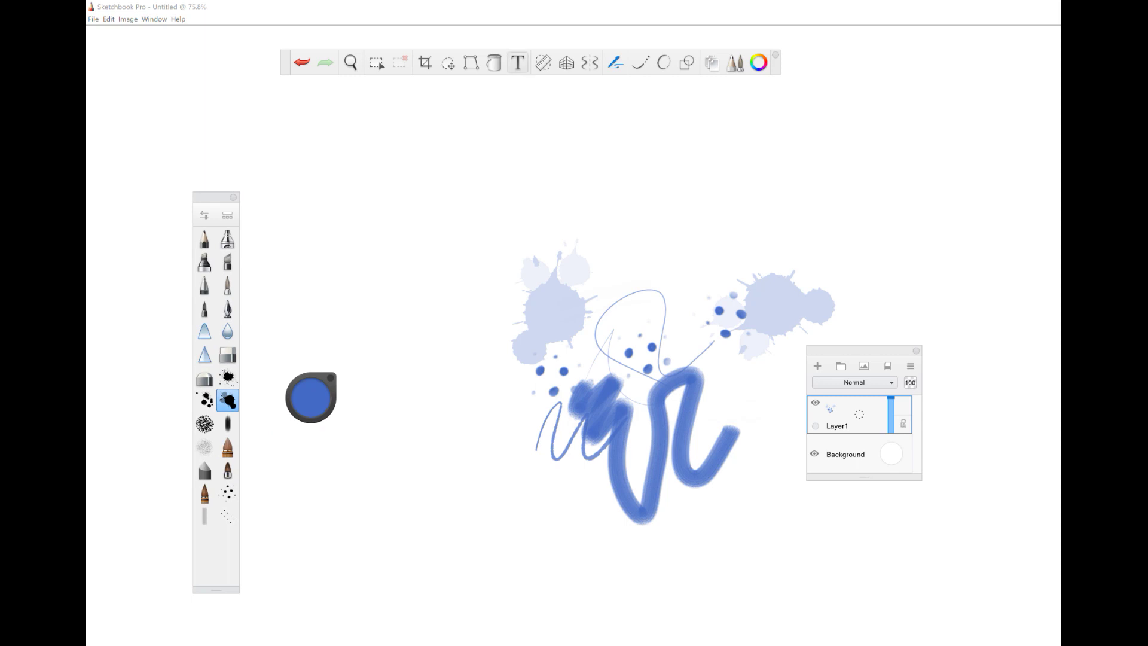
{"action": "left_click_drag", "start_coordinate": [657, 344], "coordinate": [400, 392]}
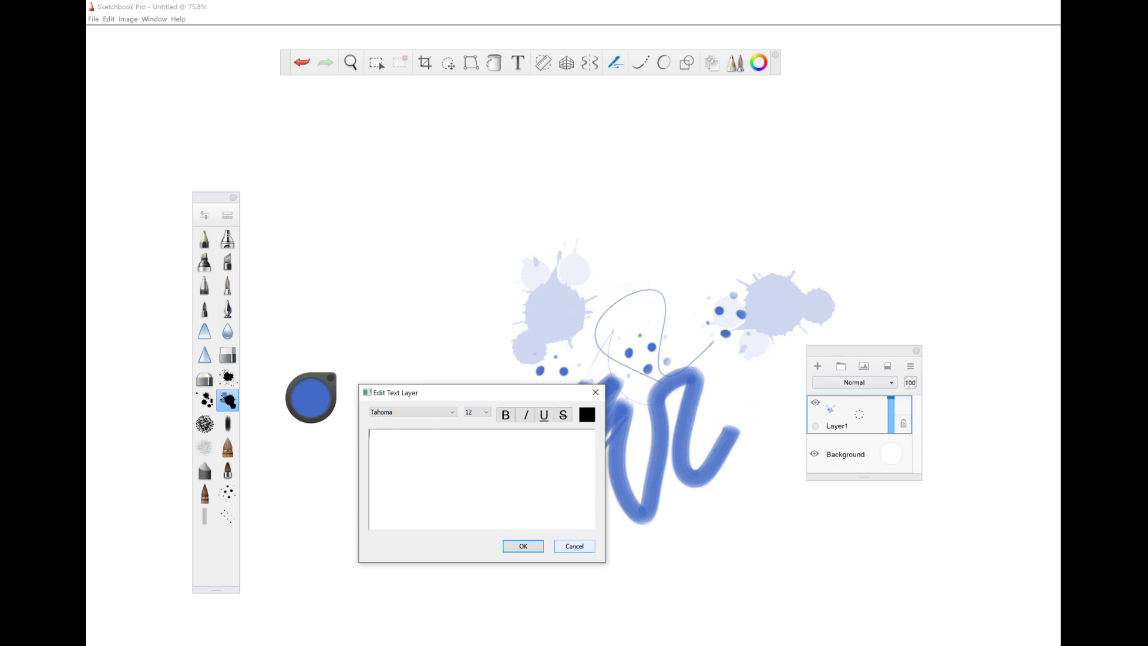
{"action": "type", "text": "type"}
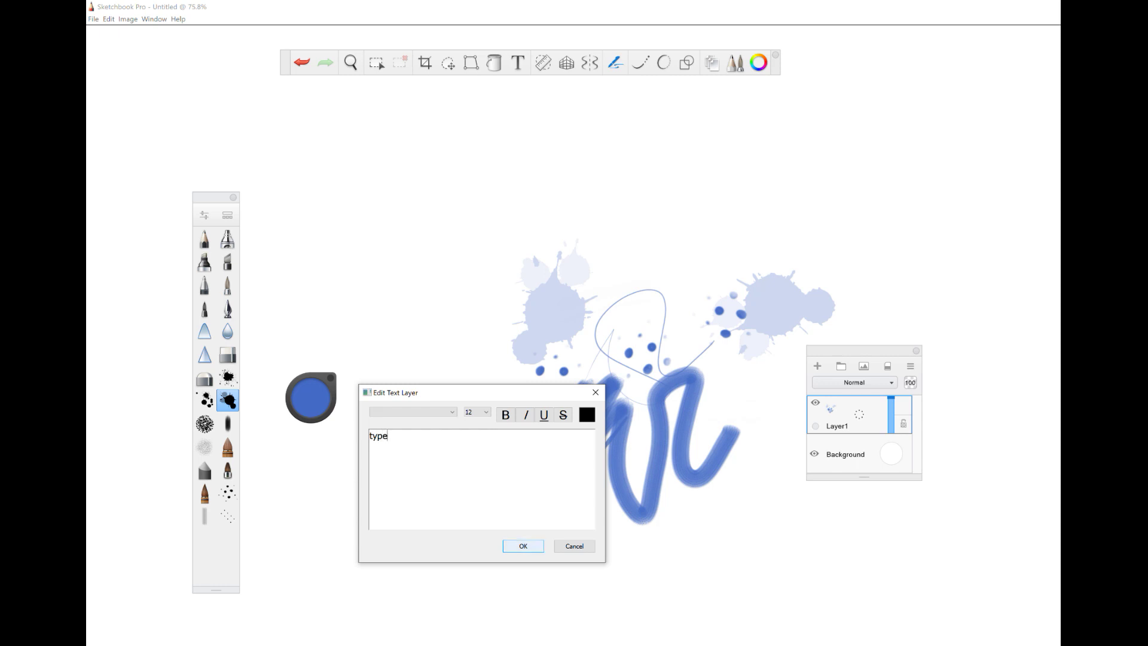
{"action": "left_click", "coordinate": [523, 546]}
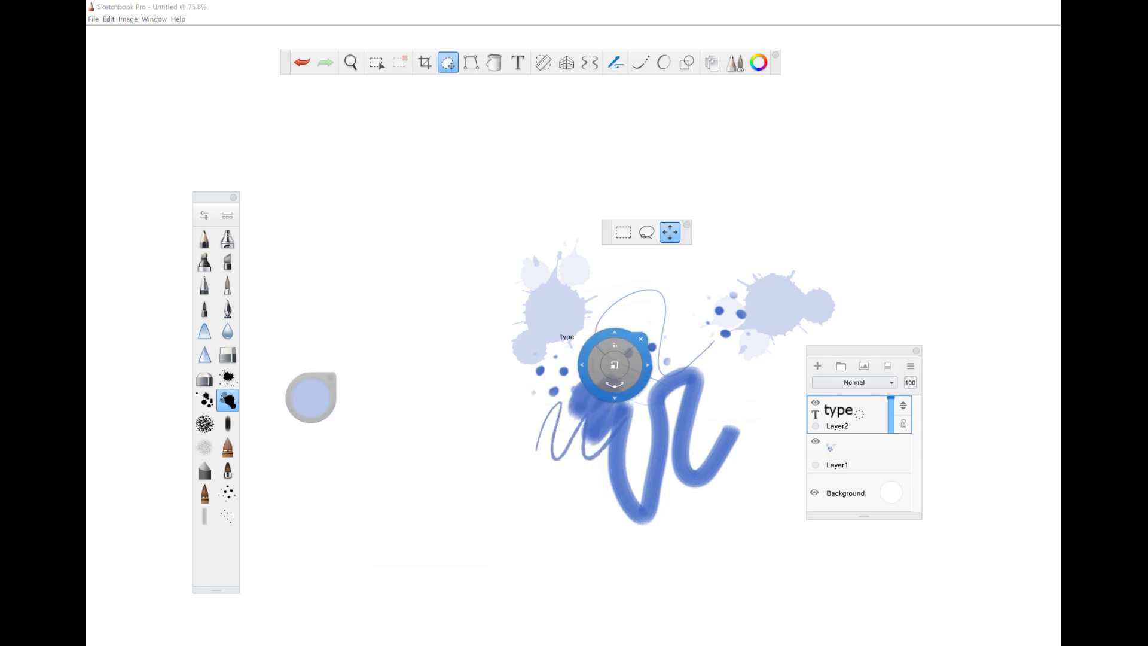
Enlarge the word "type" and position it in the blank area to the left of the blue strokes.
{"action": "left_click_drag", "start_coordinate": [611, 398], "coordinate": [599, 423]}
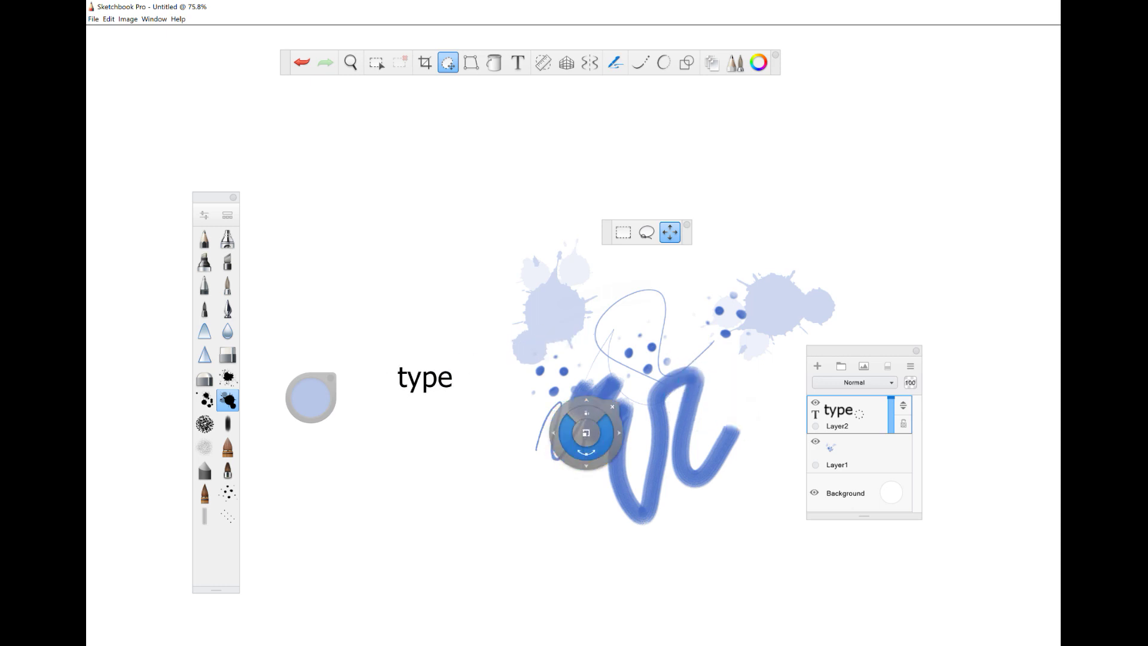
{"action": "left_click_drag", "start_coordinate": [594, 333], "coordinate": [605, 426]}
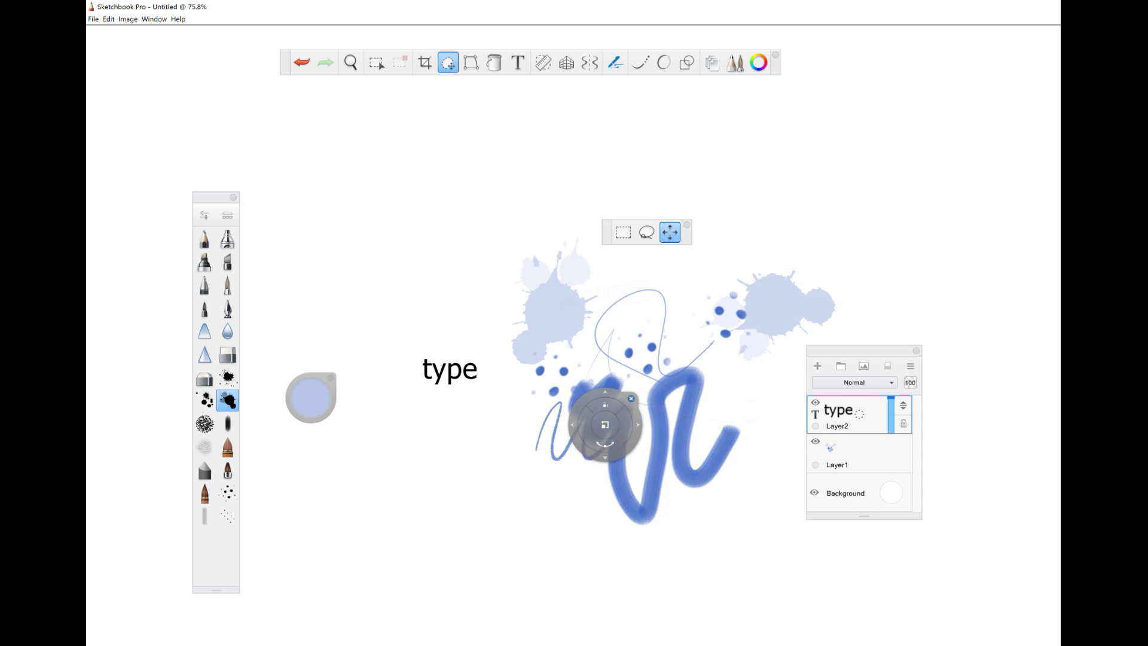
{"action": "left_click", "coordinate": [631, 399]}
Bring the Layer Editor over the artwork, open the "type" layer's text for editing, and cancel without changes.
{"action": "left_click_drag", "start_coordinate": [861, 351], "coordinate": [688, 305]}
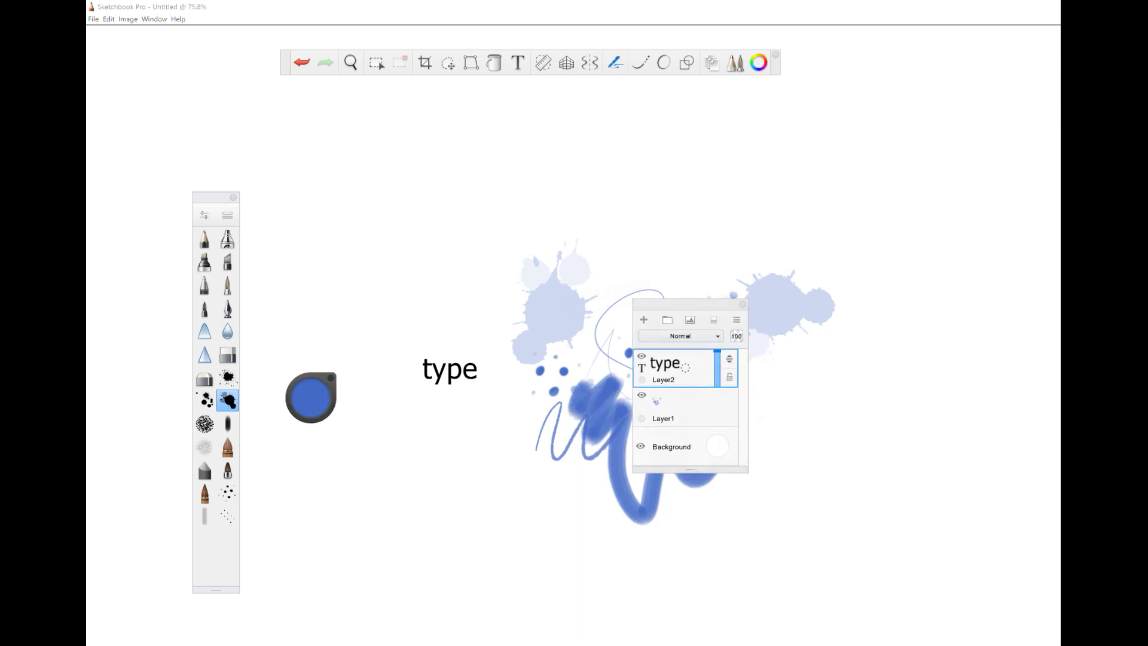
{"action": "left_click_drag", "start_coordinate": [687, 367], "coordinate": [713, 389]}
{"action": "left_click_drag", "start_coordinate": [687, 305], "coordinate": [624, 296]}
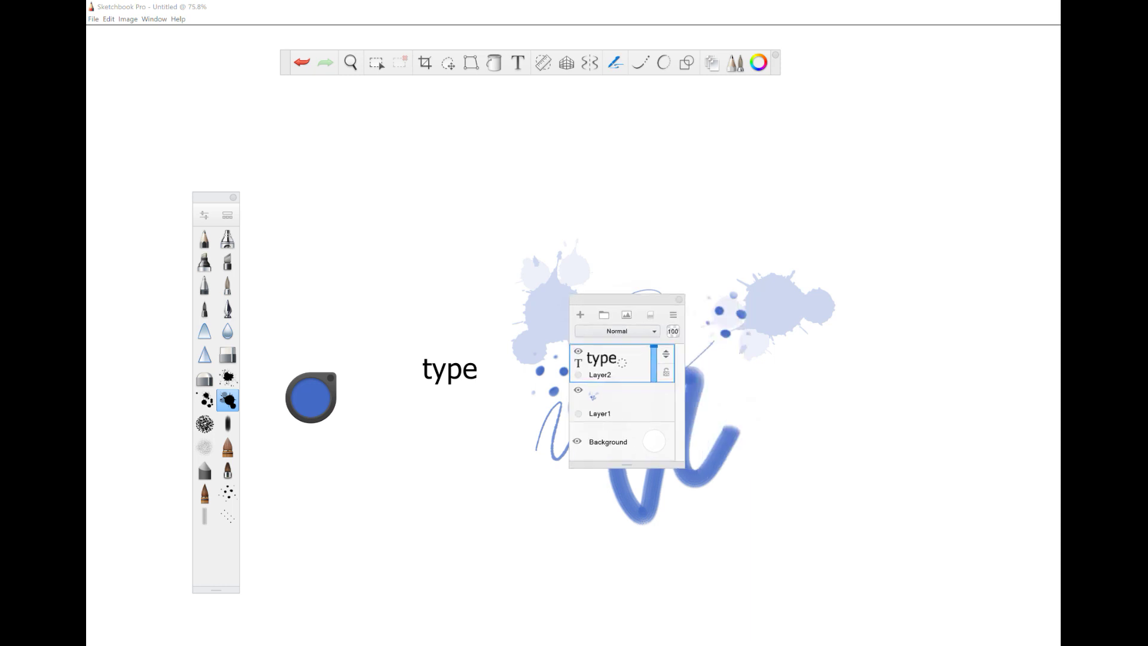
{"action": "left_click_drag", "start_coordinate": [622, 359], "coordinate": [619, 394]}
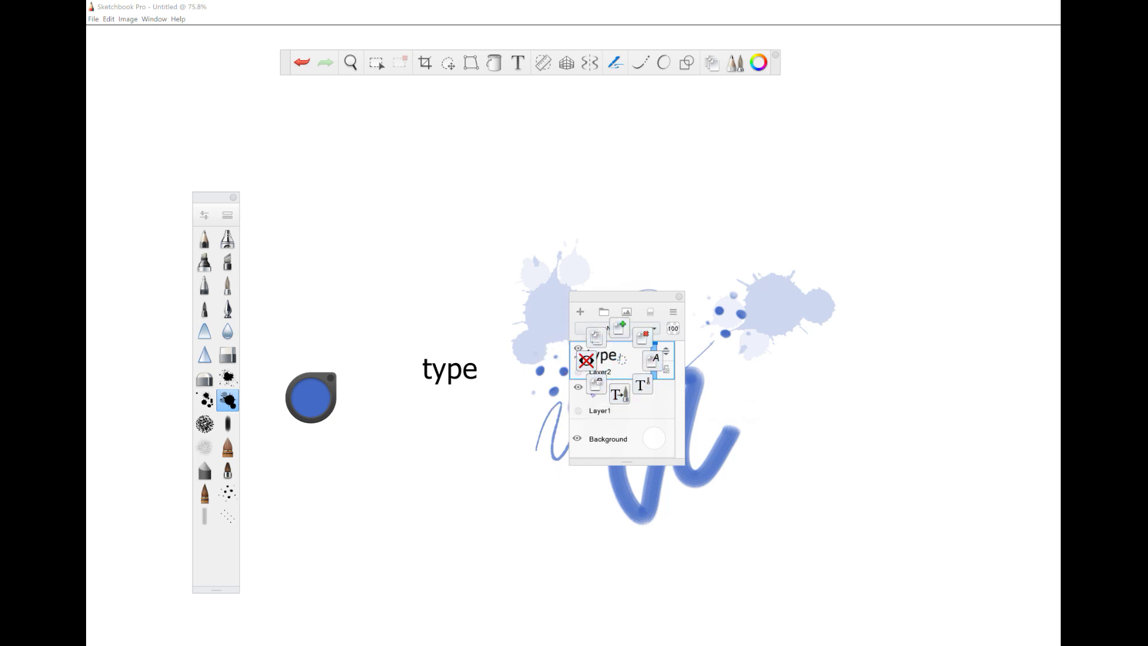
{"action": "left_click_drag", "start_coordinate": [621, 348], "coordinate": [637, 378]}
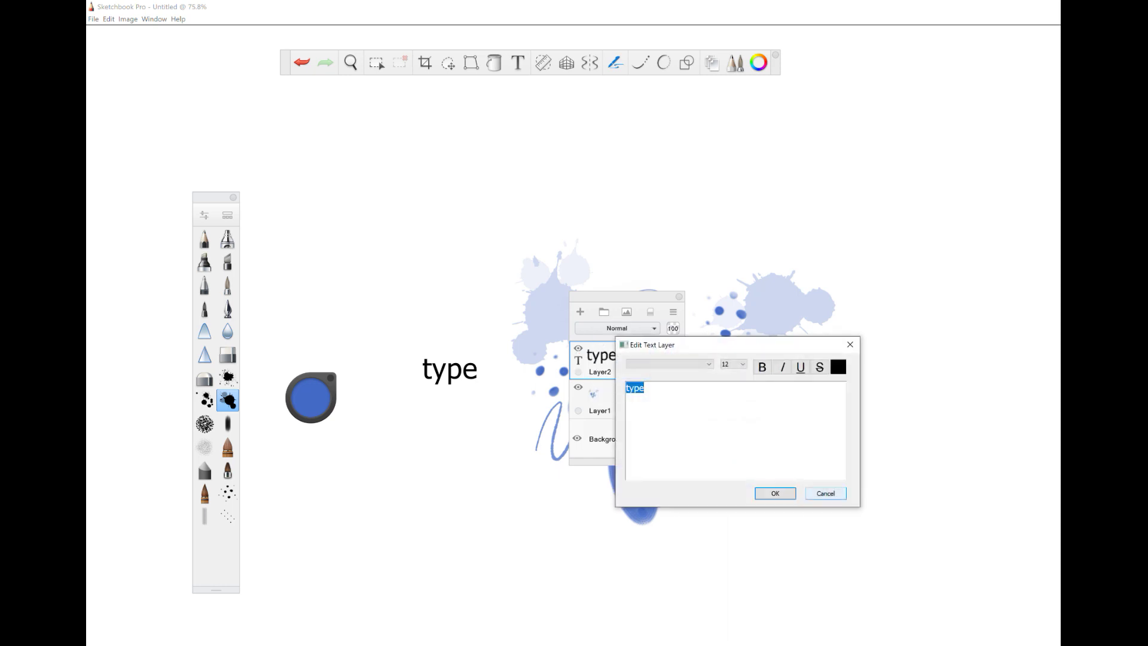
{"action": "left_click", "coordinate": [825, 493]}
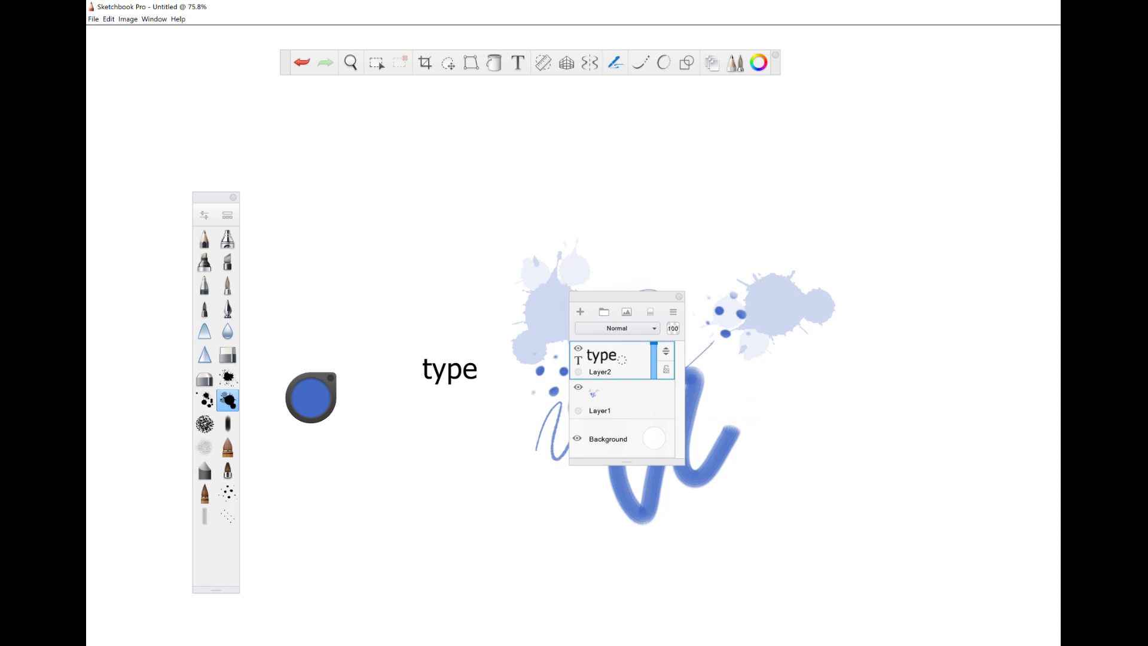
Switch back to the Paintbrush, shift the Layer Editor right, and add a new layer above the text layer.
{"action": "left_click", "coordinate": [227, 284]}
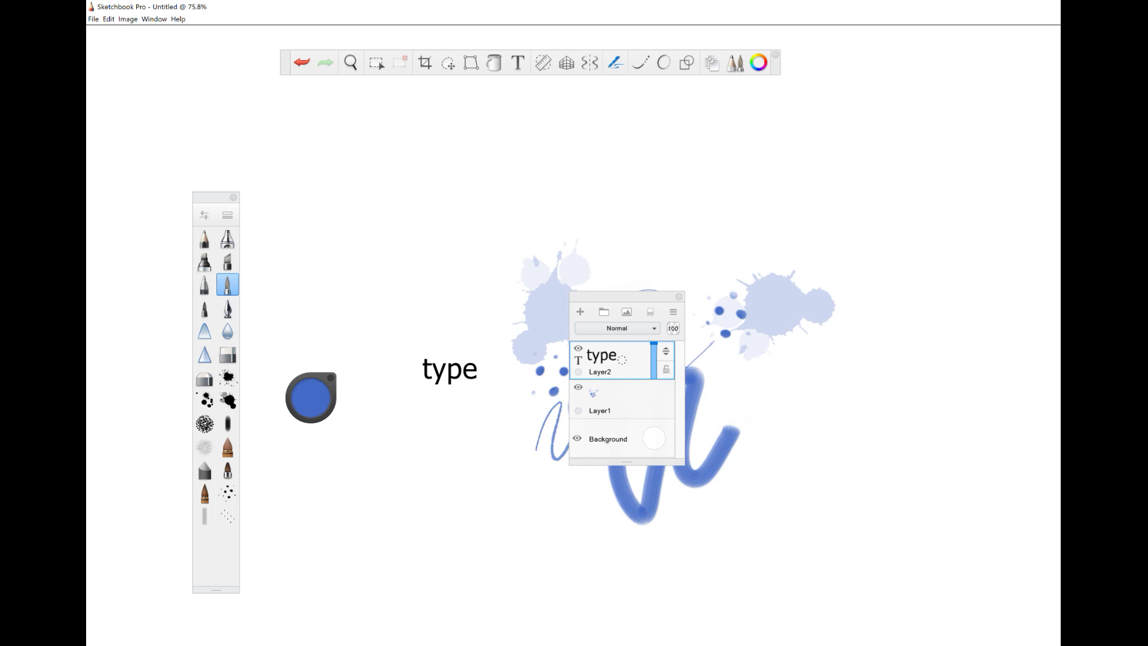
{"action": "left_click_drag", "start_coordinate": [649, 295], "coordinate": [767, 303]}
{"action": "left_click", "coordinate": [697, 318]}
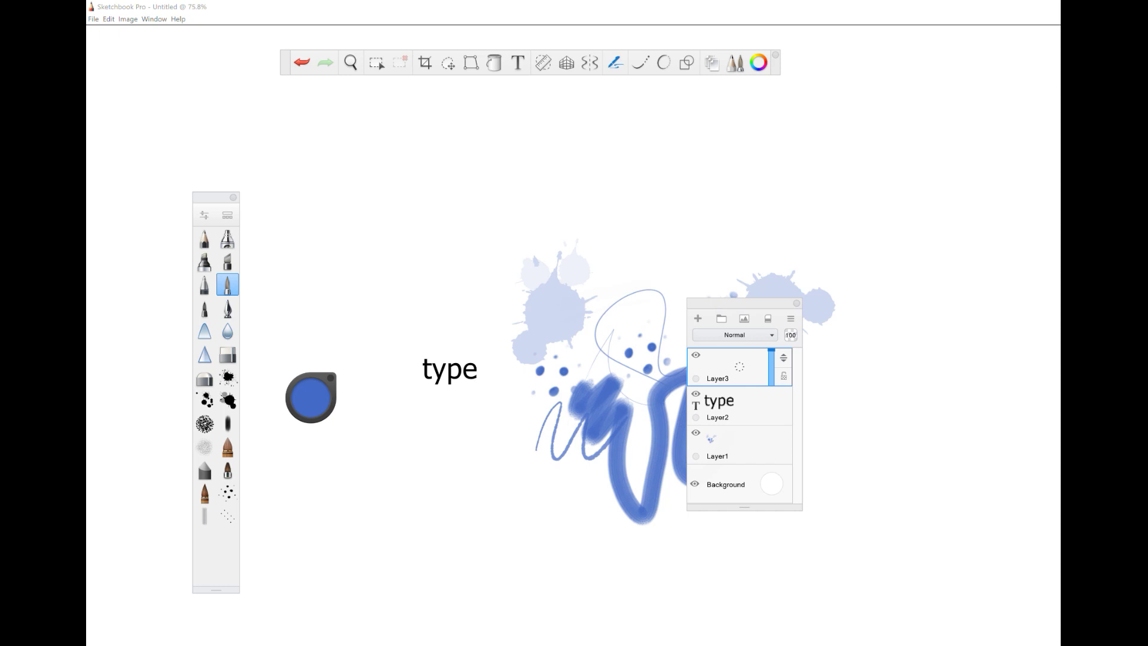
Expand the Color Puck to view its color wheel and swatches, and collapse it.
{"action": "left_click", "coordinate": [310, 397]}
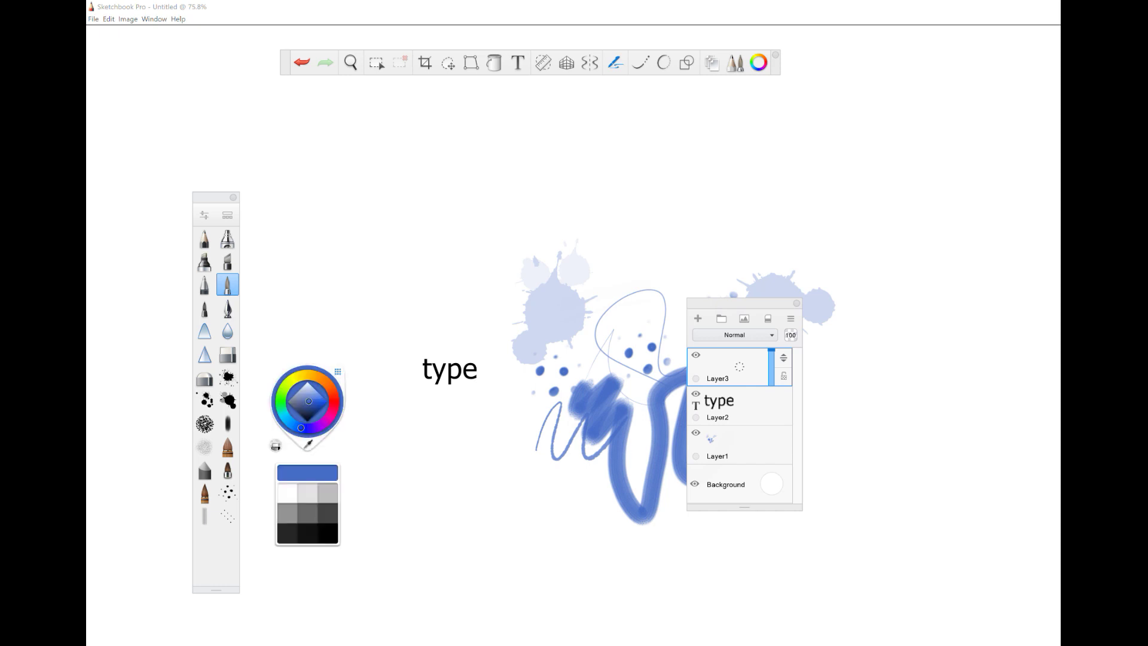
{"action": "left_click", "coordinate": [308, 401]}
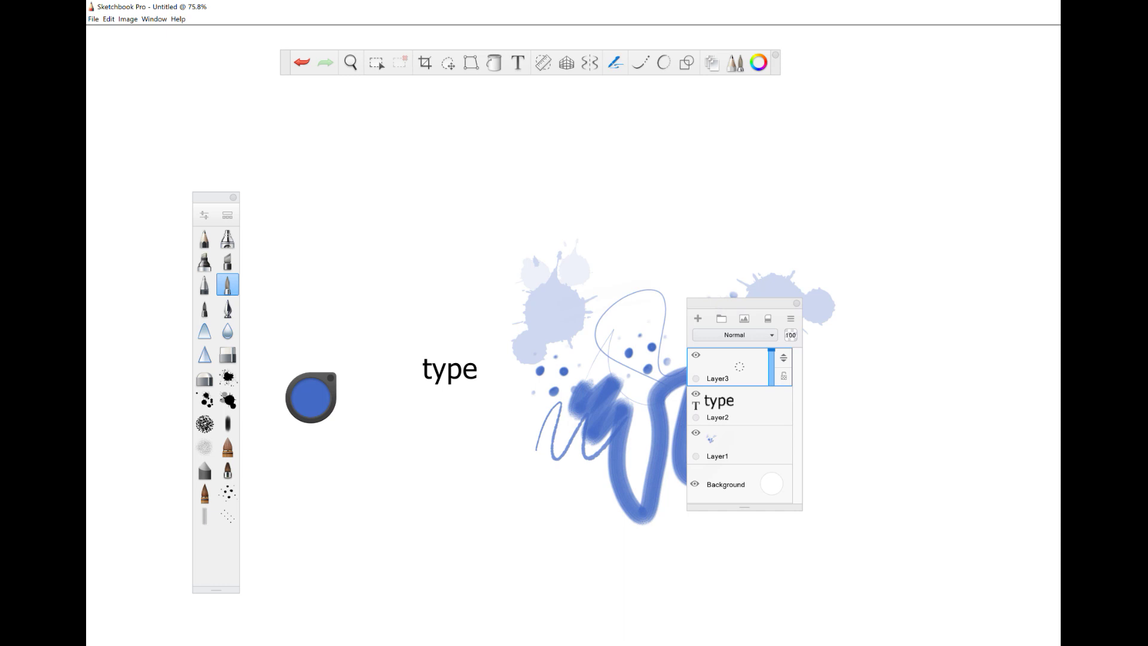
Select the "type" text layer, and reposition the Layer Editor farther right and the toolbar down across the artwork.
{"action": "left_click", "coordinate": [740, 405]}
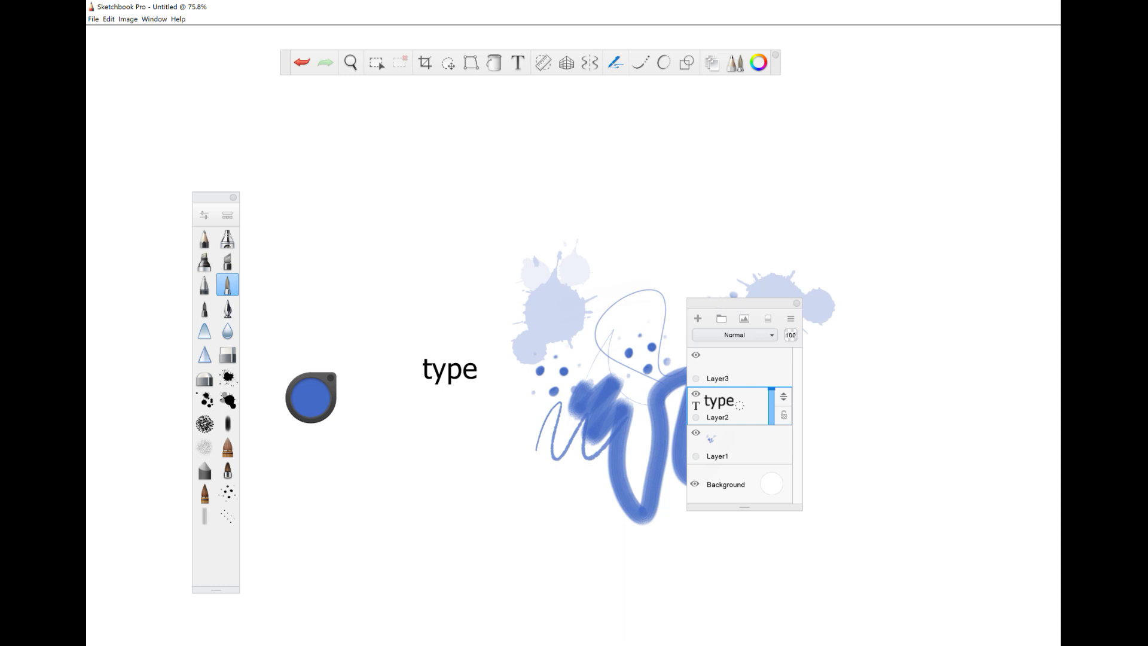
{"action": "left_click_drag", "start_coordinate": [742, 303], "coordinate": [802, 298]}
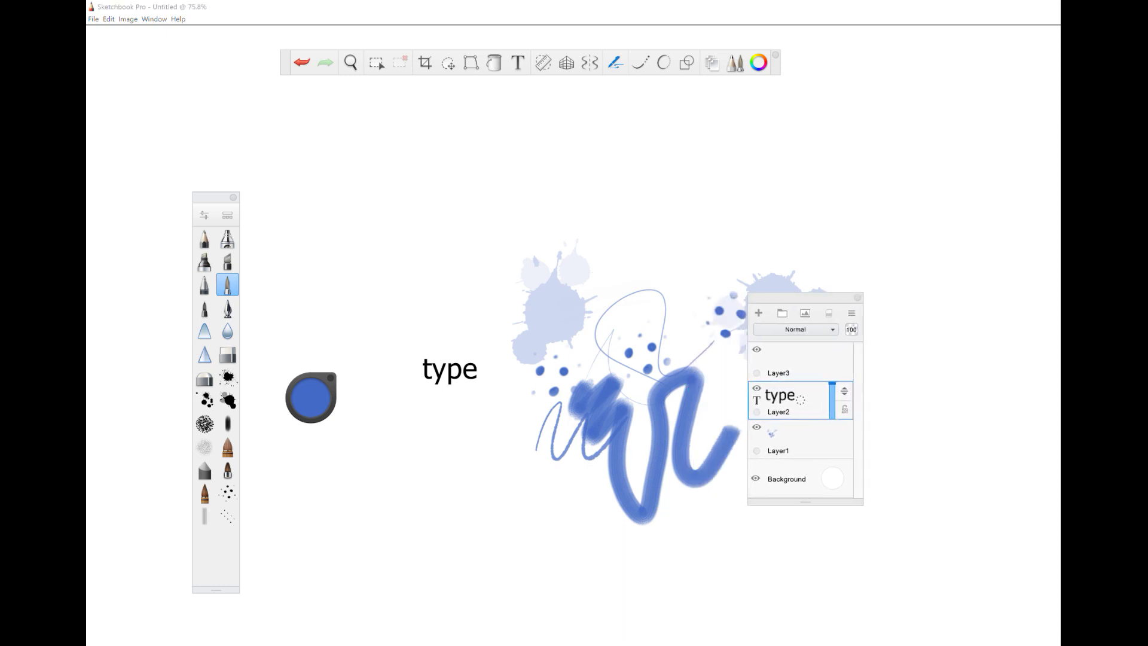
{"action": "left_click_drag", "start_coordinate": [284, 62], "coordinate": [315, 309]}
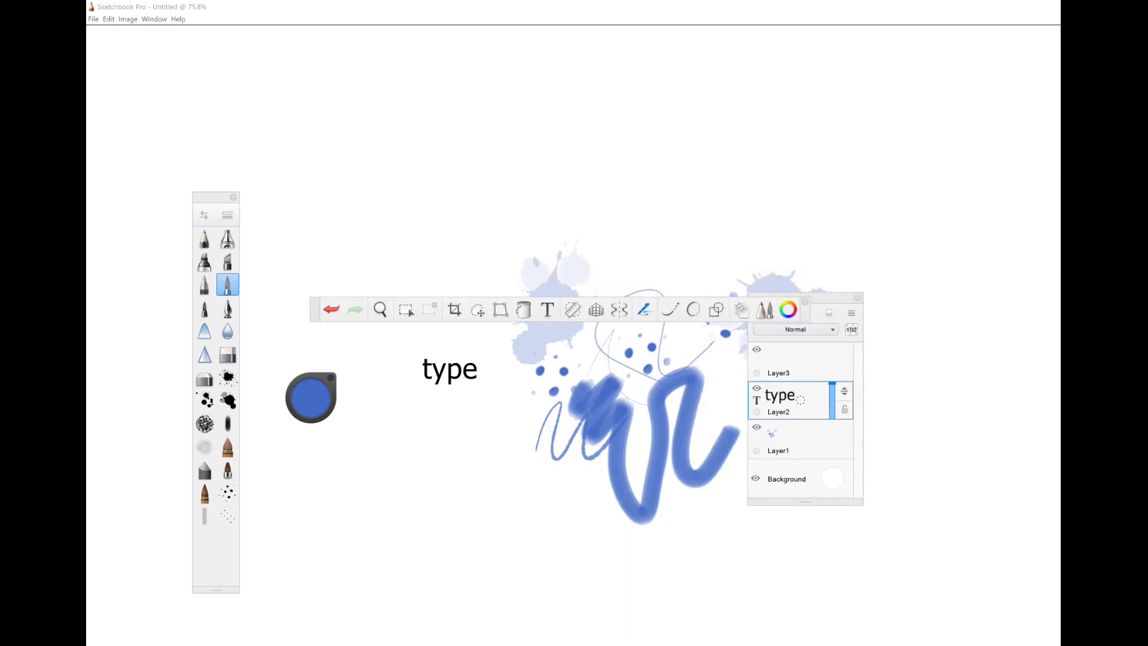
Undo the last layer selection, and zoom the canvas in slightly to 79.7%.
{"action": "left_click", "coordinate": [332, 309]}
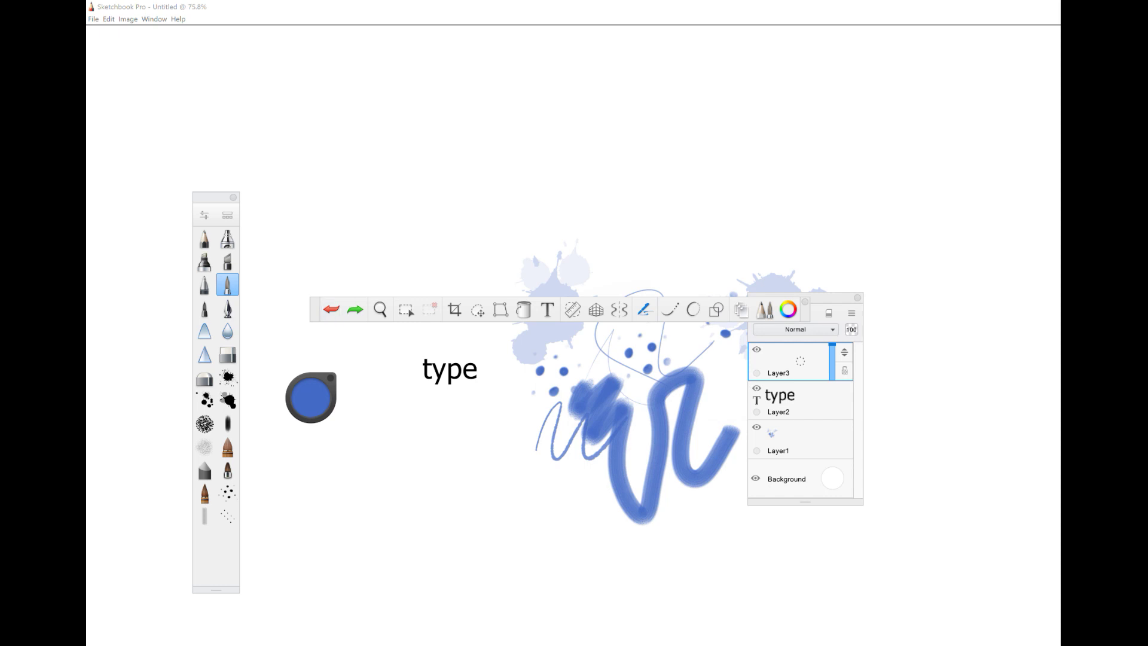
{"action": "left_click", "coordinate": [380, 309]}
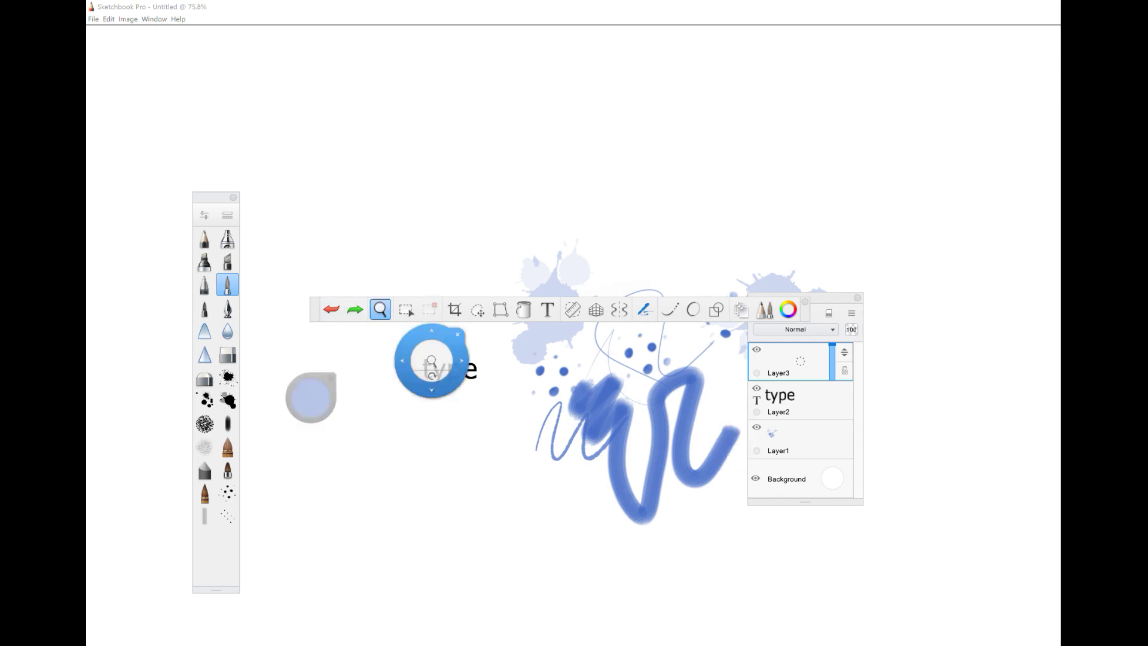
{"action": "mouse_move", "coordinate": [507, 407]}
{"action": "left_mouse_down"}
{"action": "mouse_move", "coordinate": [538, 395]}
{"action": "mouse_move", "coordinate": [510, 413]}
{"action": "left_mouse_up"}
{"action": "left_click", "coordinate": [536, 388]}
Open the Crop tool, and shift the Layer Editor right and slightly down, clear of the artwork.
{"action": "left_click", "coordinate": [455, 309]}
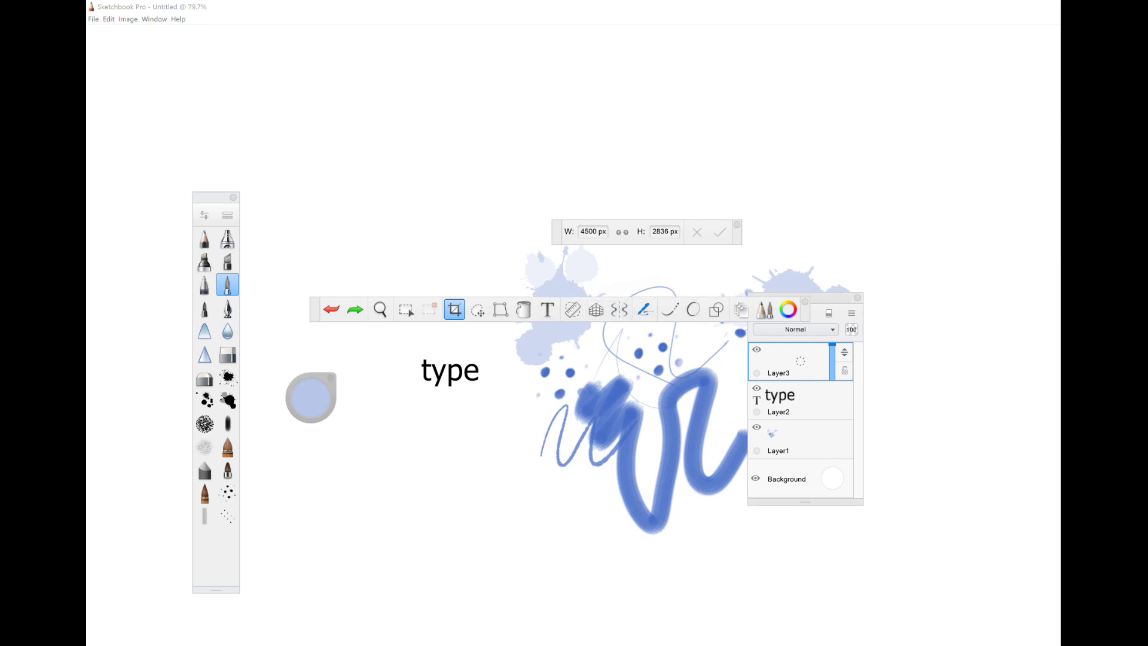
{"action": "left_click_drag", "start_coordinate": [833, 297], "coordinate": [920, 327]}
Draw an ellipse outline just below the "type" text on Layer3 using the ellipse shape tool.
{"action": "left_click", "coordinate": [716, 309]}
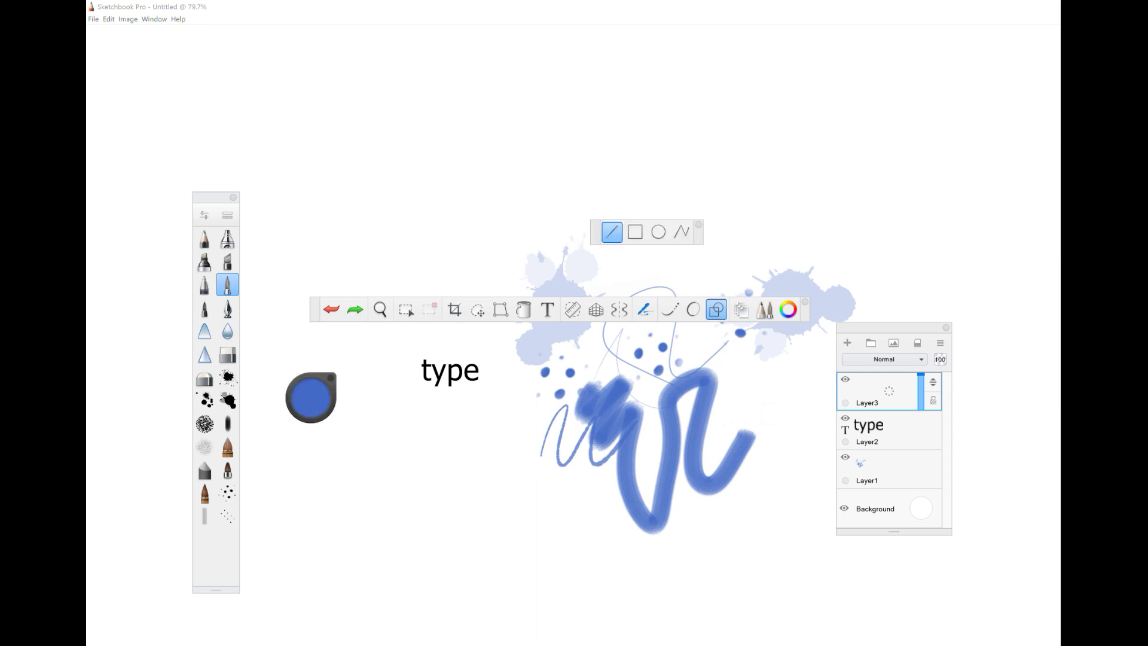
{"action": "left_click", "coordinate": [658, 231]}
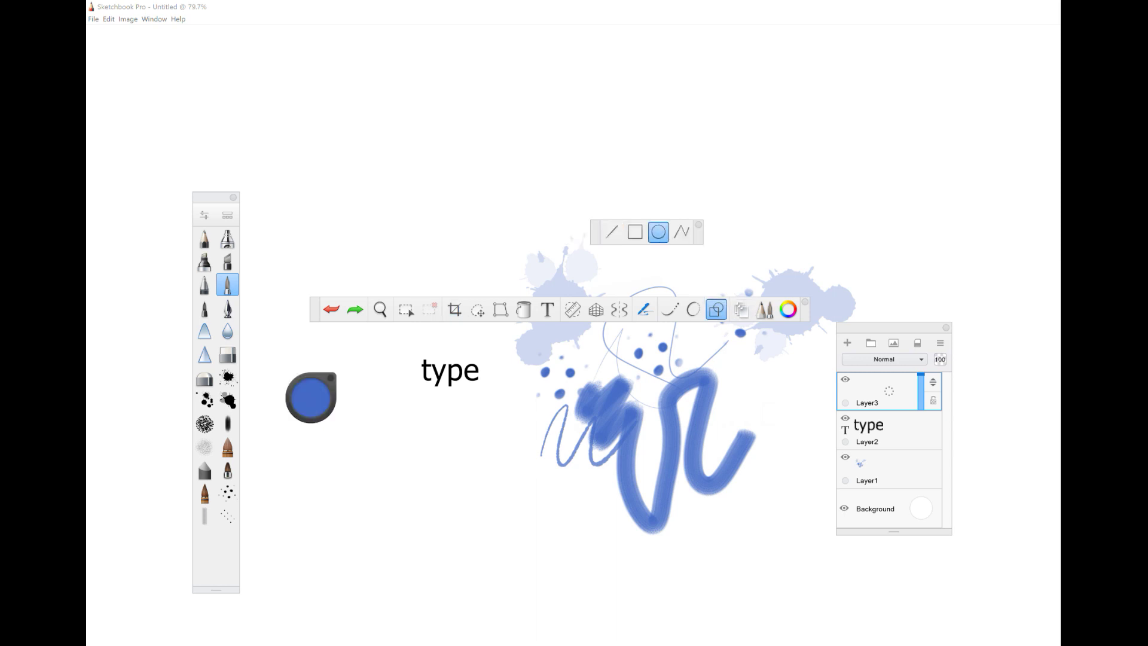
{"action": "left_click_drag", "start_coordinate": [482, 461], "coordinate": [557, 545]}
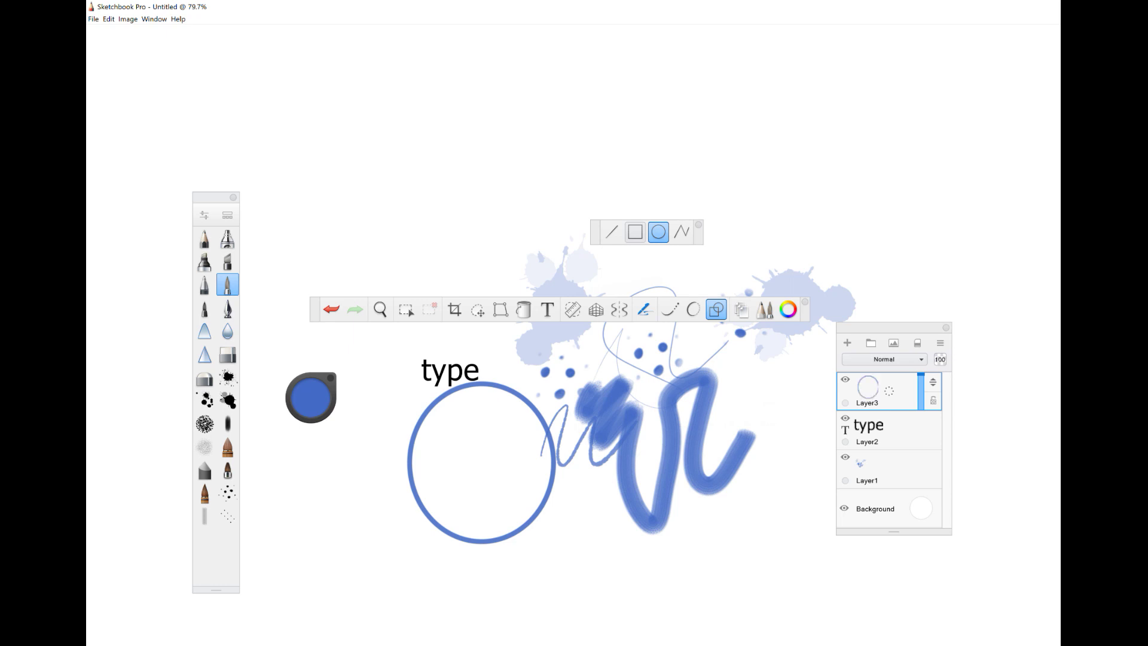
View the Paintbrush's Brush Properties, then draw a second, larger ellipse with a thicker outline around the blue strokes and leave the shape tool.
{"action": "left_click", "coordinate": [203, 215]}
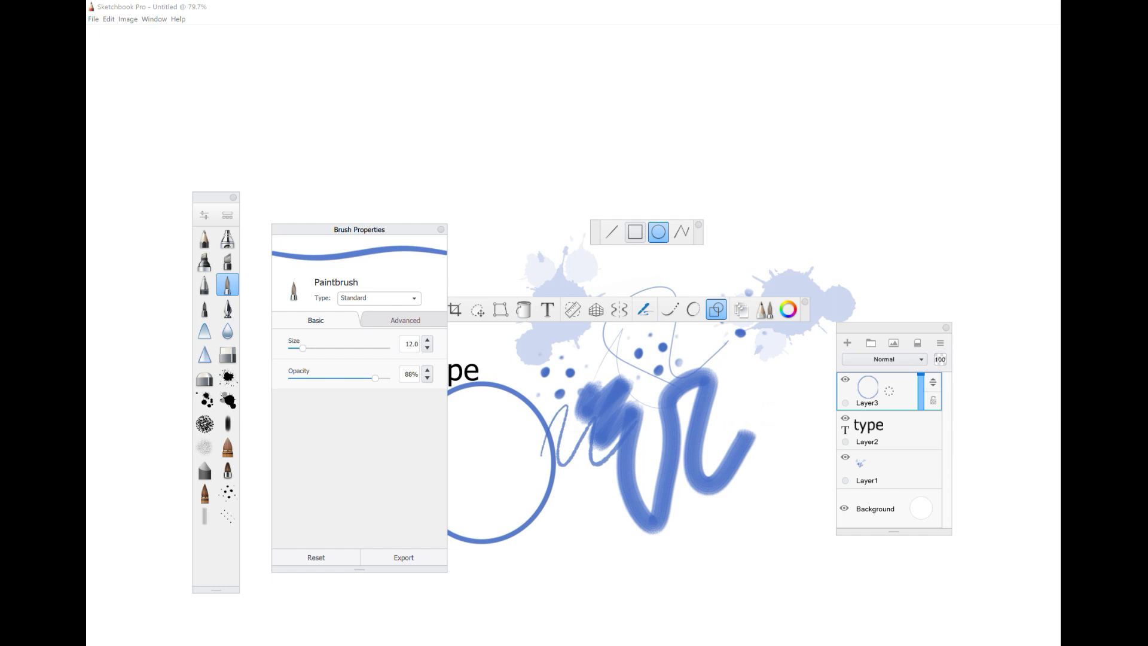
{"action": "left_click", "coordinate": [441, 230]}
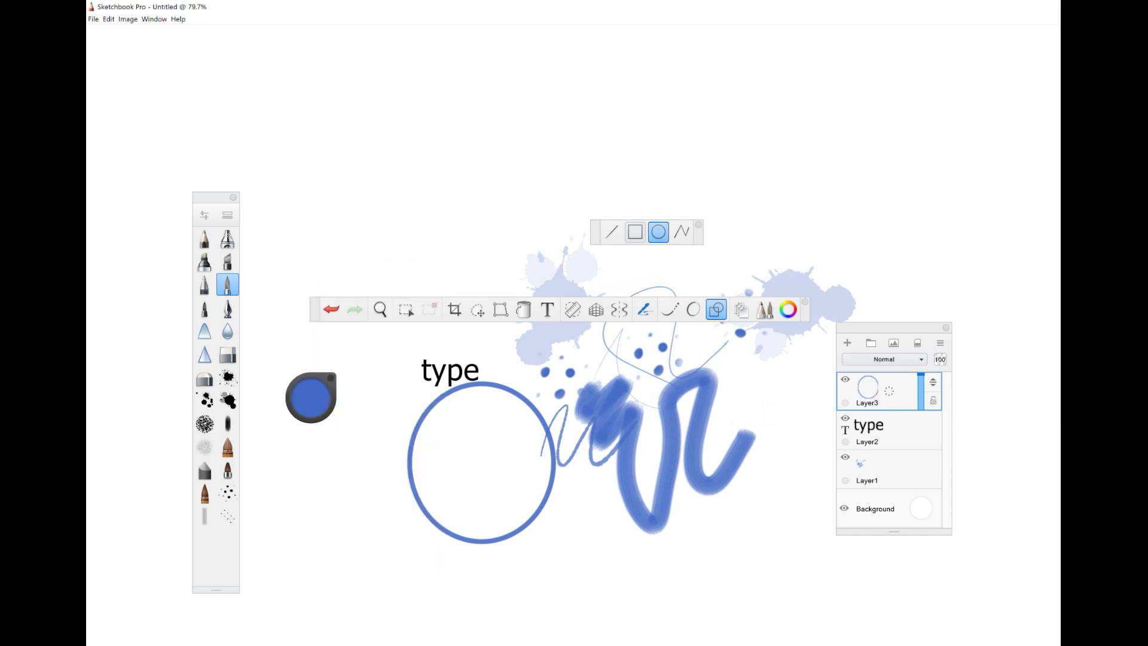
{"action": "left_click_drag", "start_coordinate": [650, 452], "coordinate": [567, 547]}
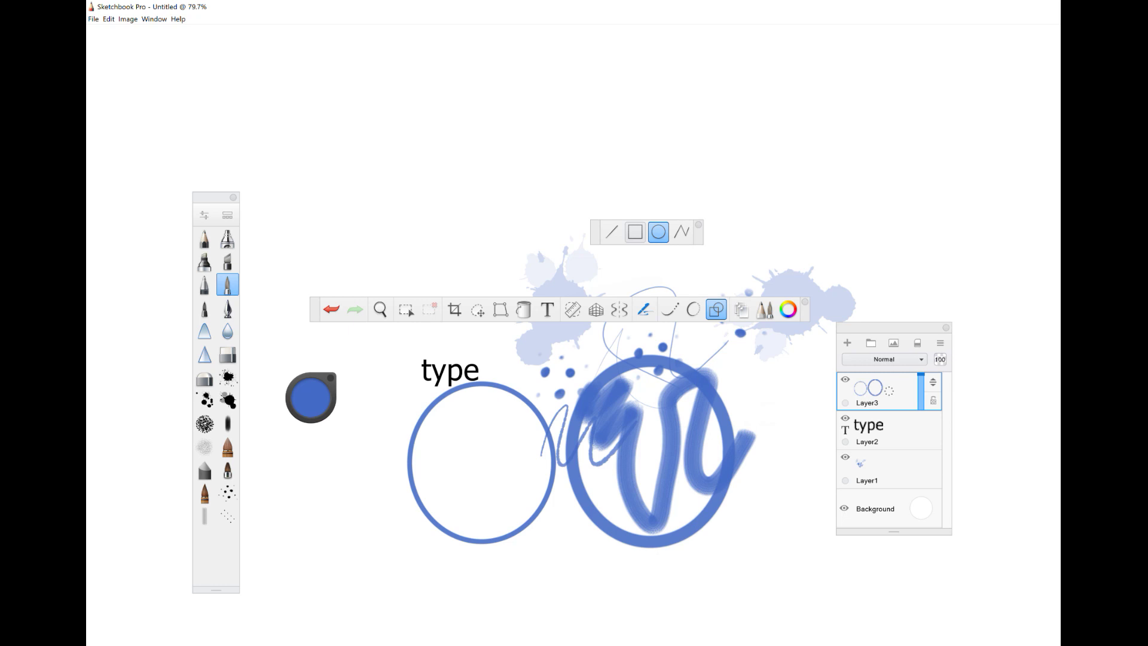
{"action": "left_click", "coordinate": [716, 309]}
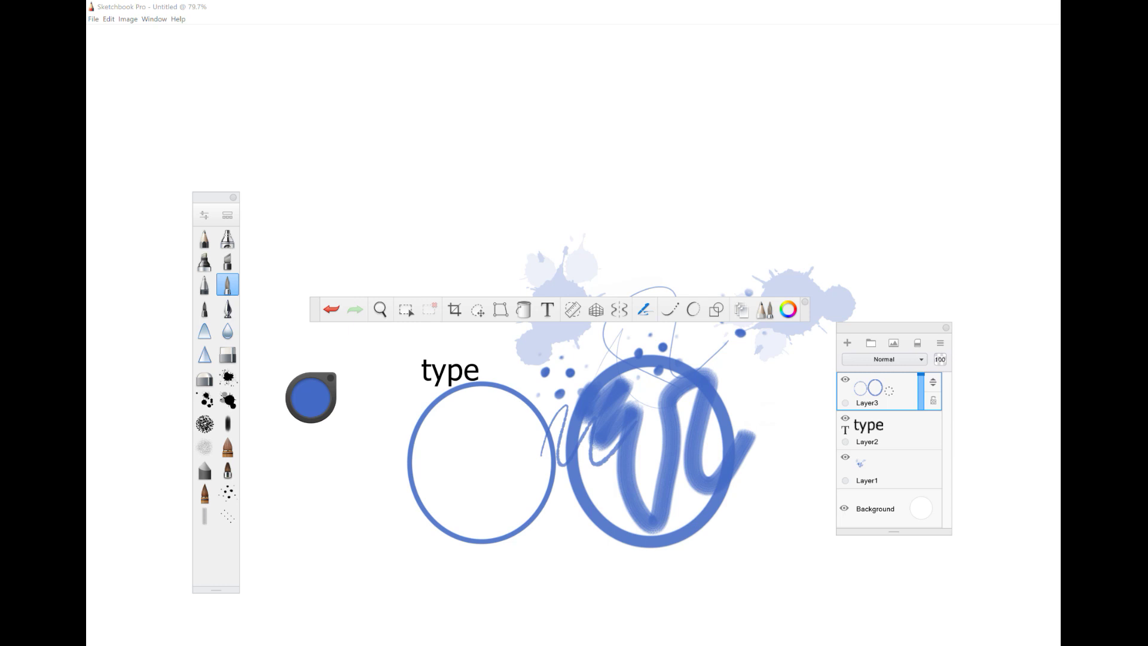
Move the Layer Editor farther right and up, and open the Color Editor over the artwork.
{"action": "left_click_drag", "start_coordinate": [893, 327], "coordinate": [942, 277]}
{"action": "left_click", "coordinate": [787, 309]}
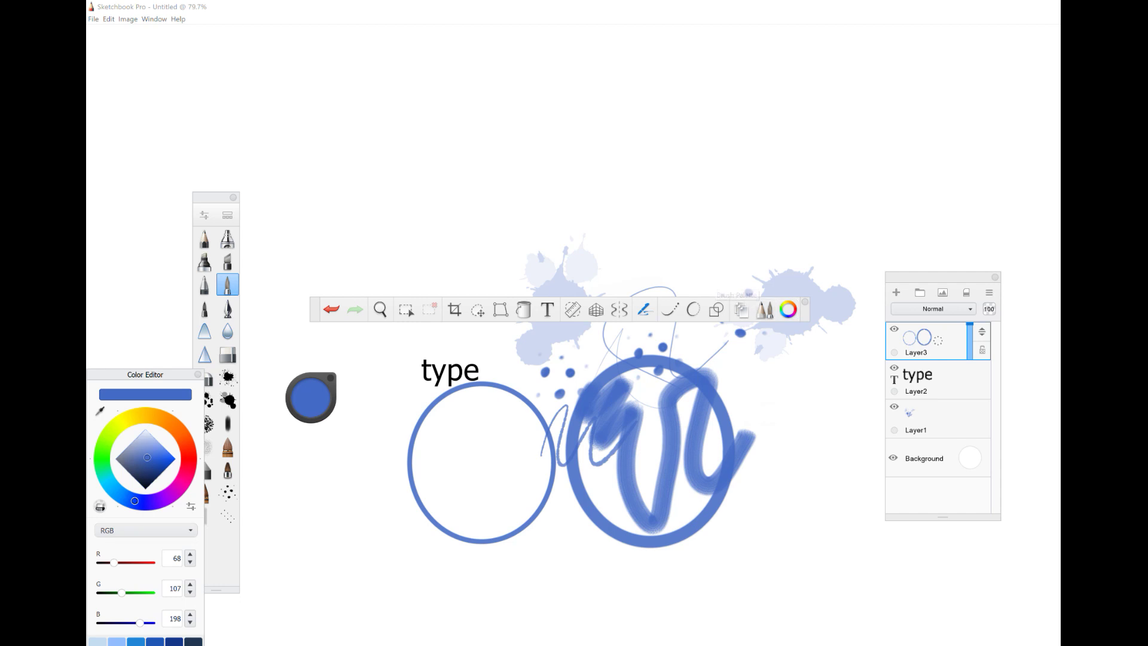
{"action": "left_click_drag", "start_coordinate": [146, 374], "coordinate": [737, 242]}
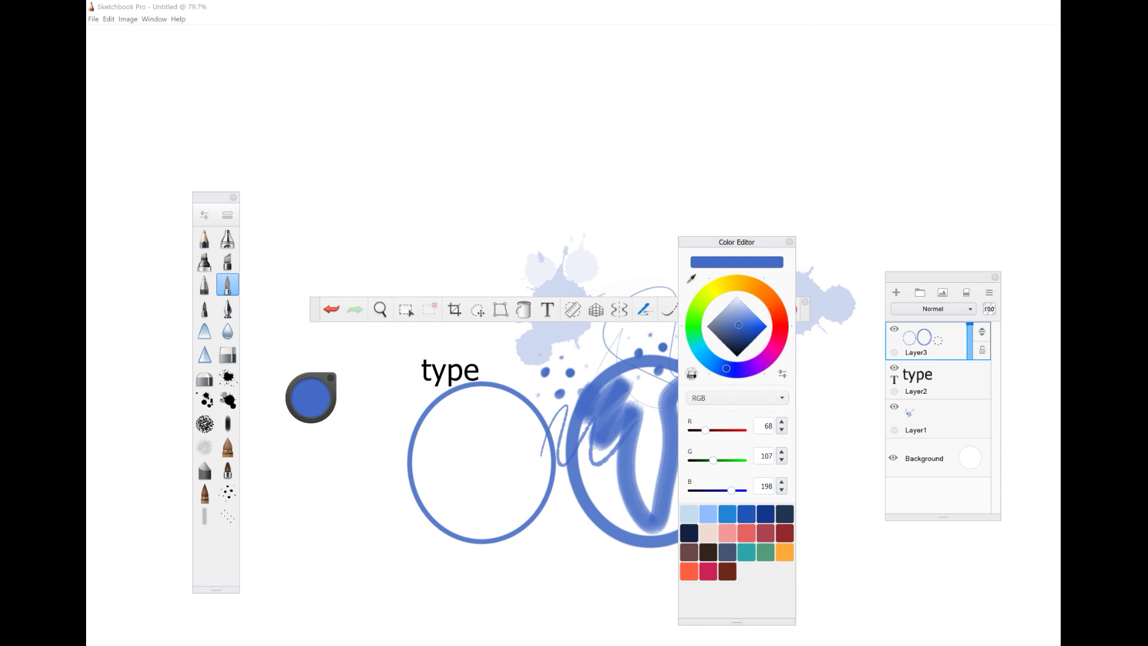
Check the Color Editor's color mode list, keep RGB, hide the color sliders, and close the editor.
{"action": "left_click", "coordinate": [737, 398]}
{"action": "left_click", "coordinate": [737, 410]}
{"action": "left_click", "coordinate": [782, 374]}
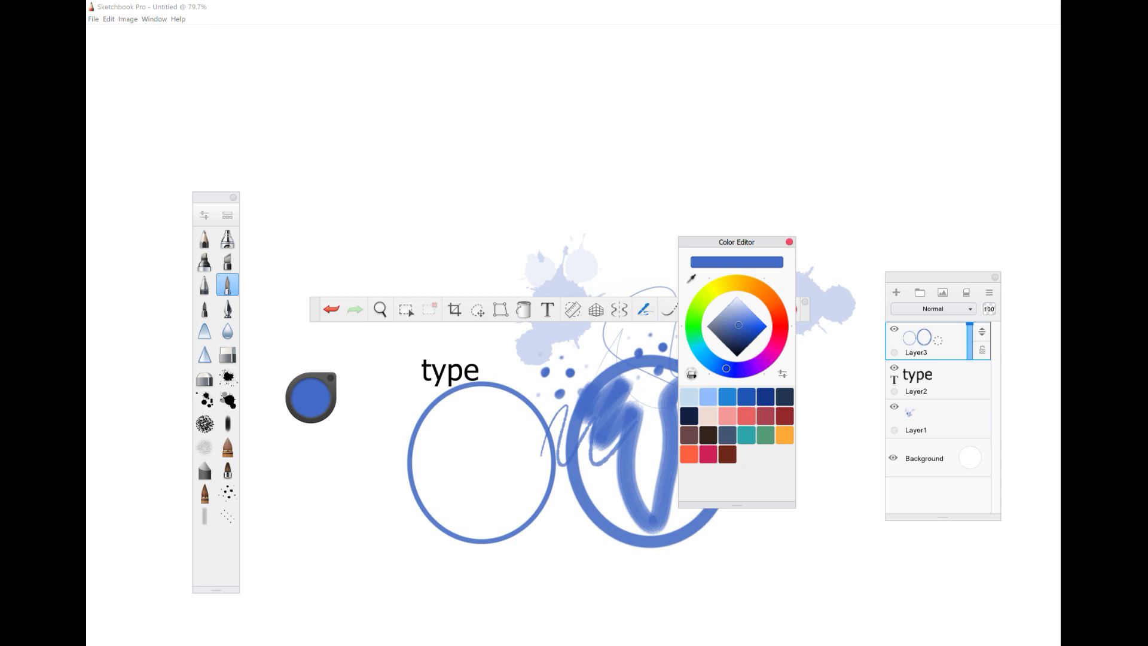
{"action": "left_click", "coordinate": [789, 241]}
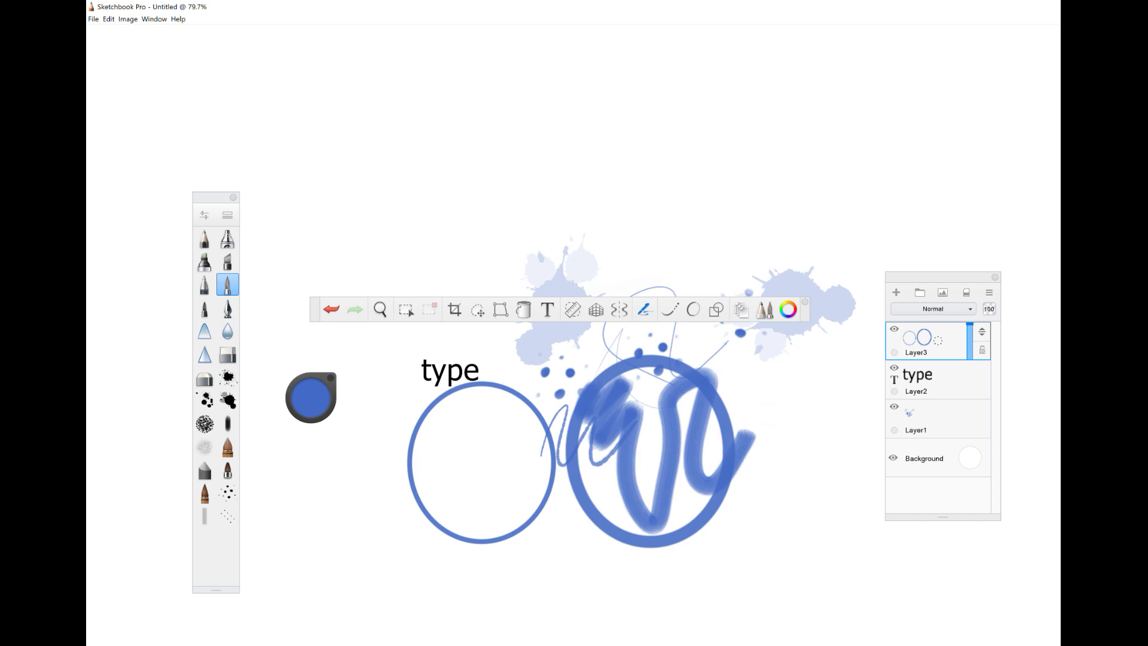
Hide the Brush Palette and show it again.
{"action": "left_click", "coordinate": [764, 309]}
{"action": "left_click", "coordinate": [764, 309]}
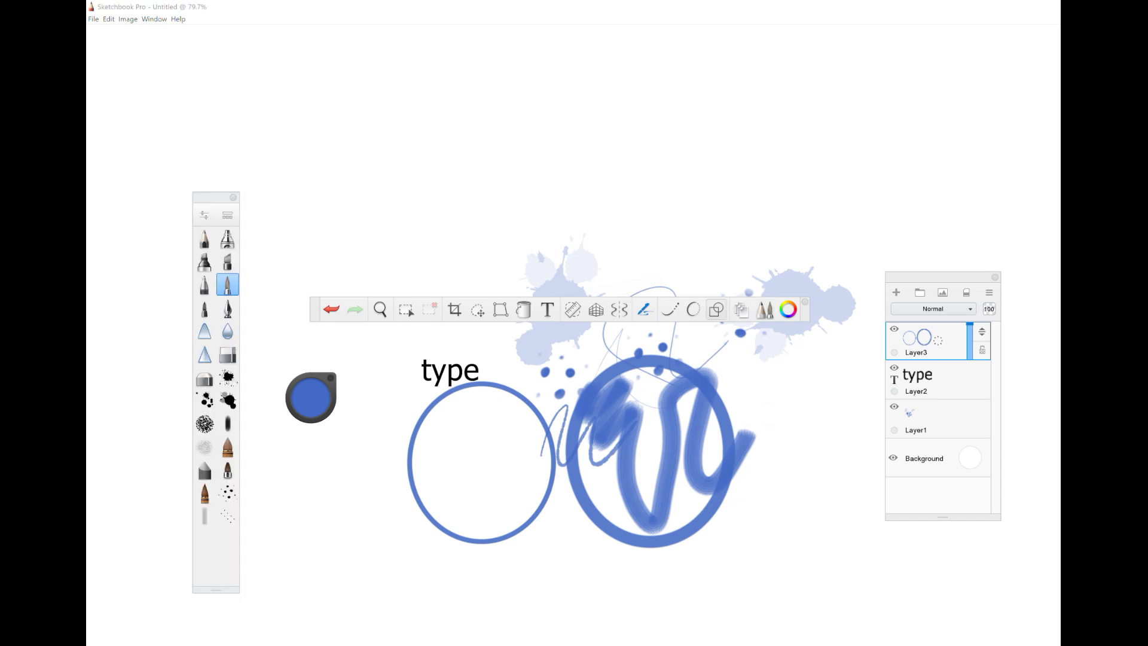